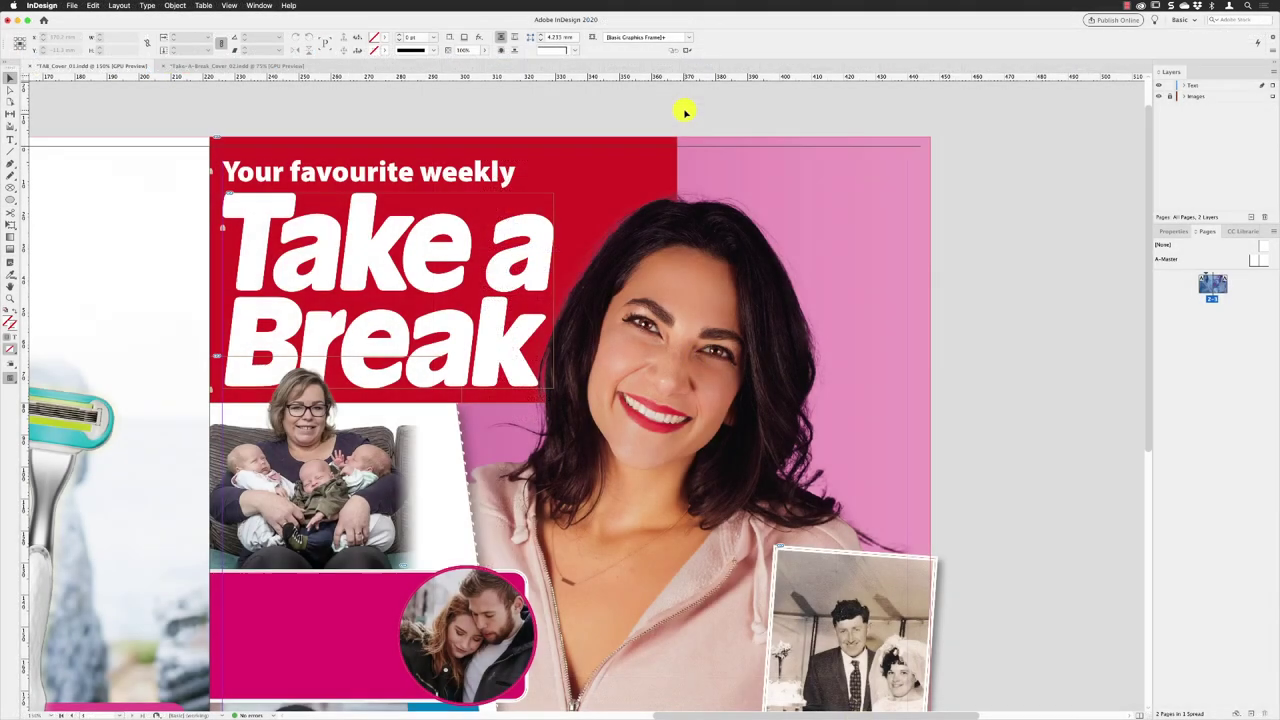
Step: Place the prize text frame over the cover's pink background and enlarge it to about 68 mm wide by 119 mm tall
{"action": "key", "text": "f"}
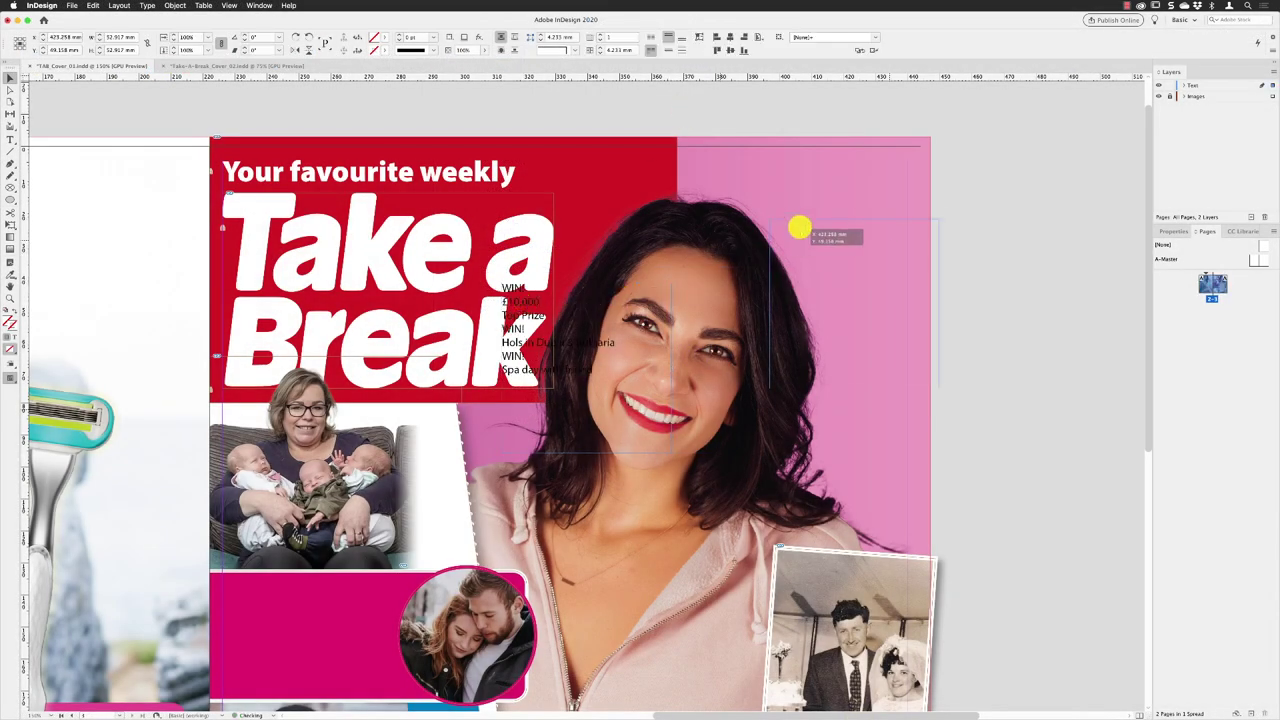
{"action": "left_click", "coordinate": [759, 178]}
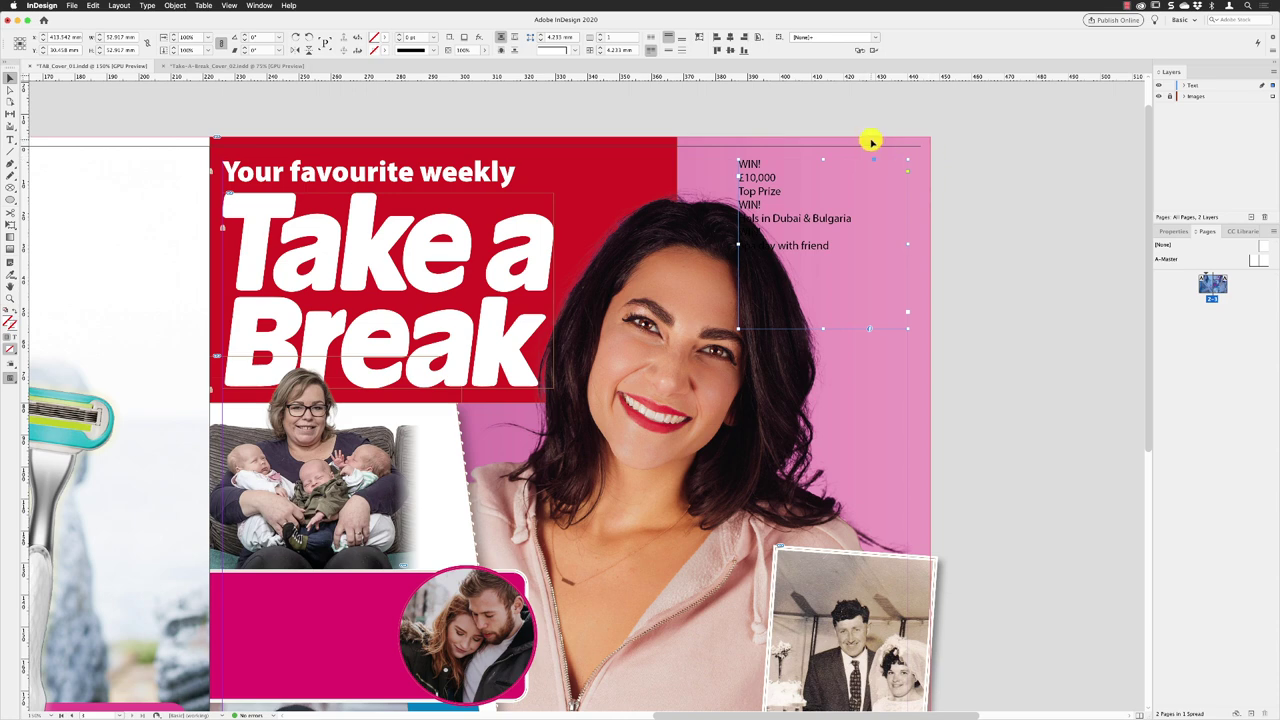
{"action": "left_click_drag", "start_coordinate": [739, 329], "coordinate": [690, 539]}
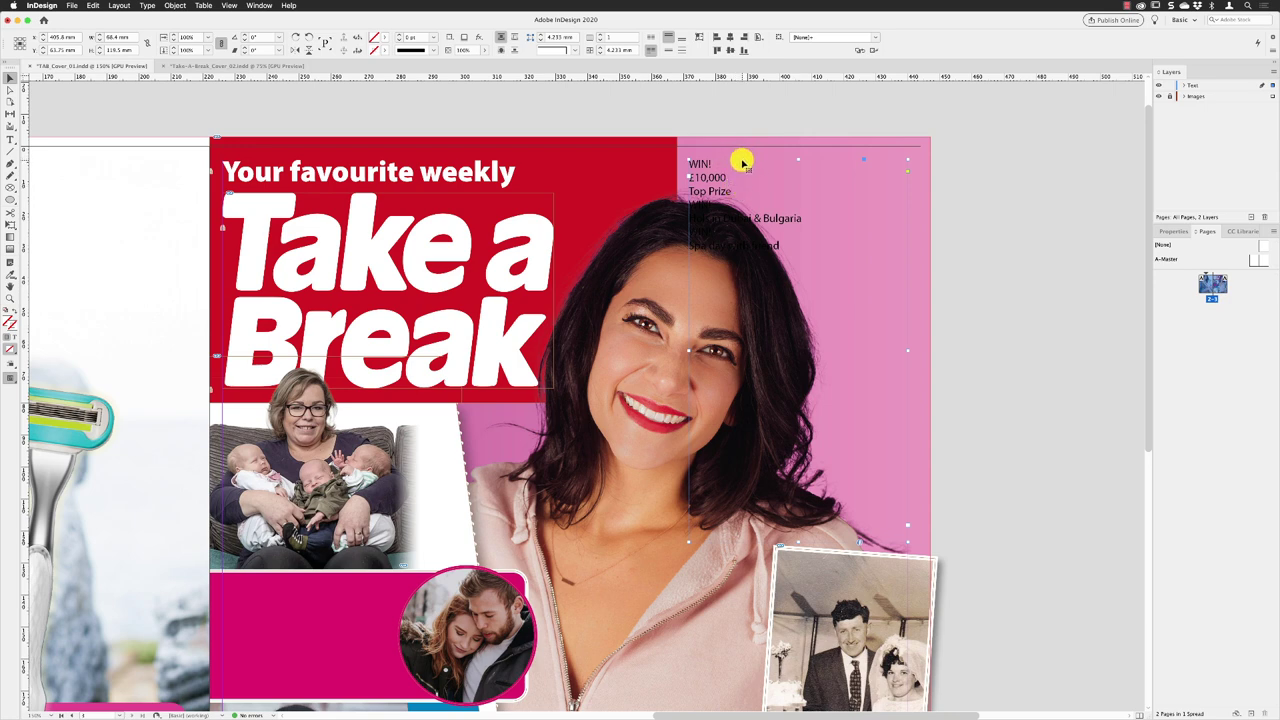
Step: Right-align all the text in the prize frame and set its font style to Black
{"action": "double_click", "coordinate": [706, 165]}
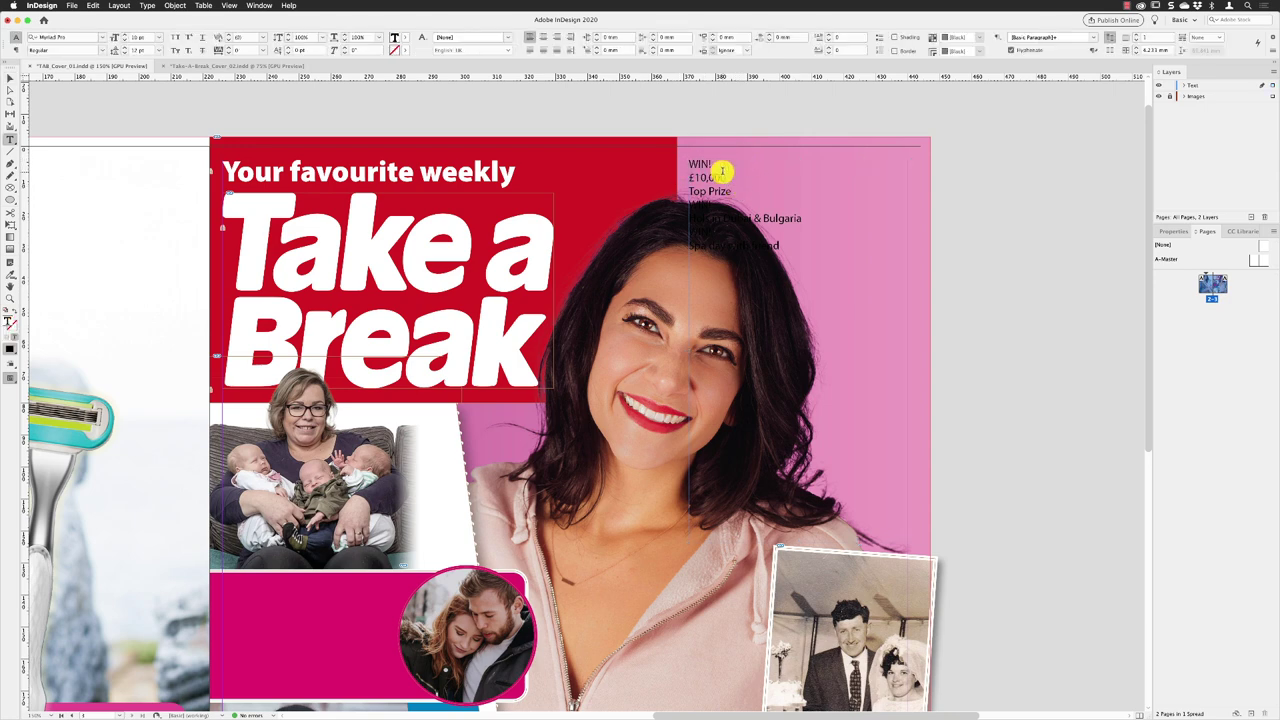
{"action": "key", "text": "super+a"}
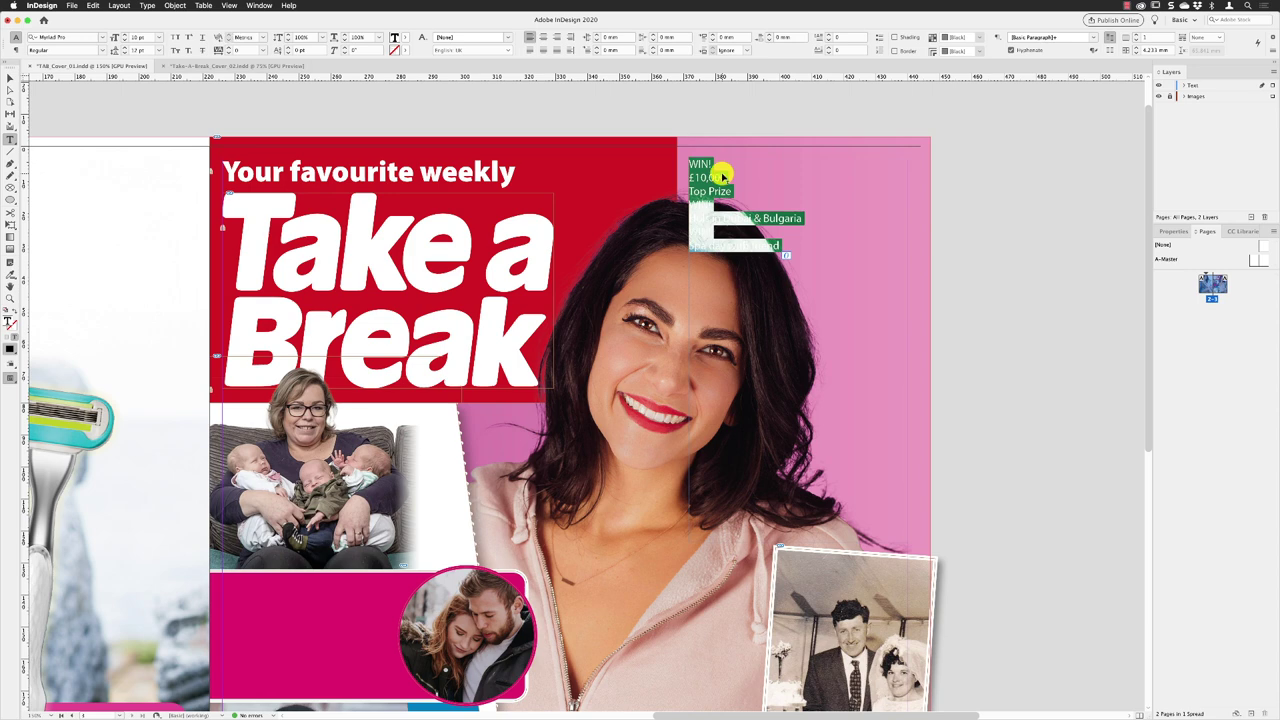
{"action": "left_click", "coordinate": [554, 38]}
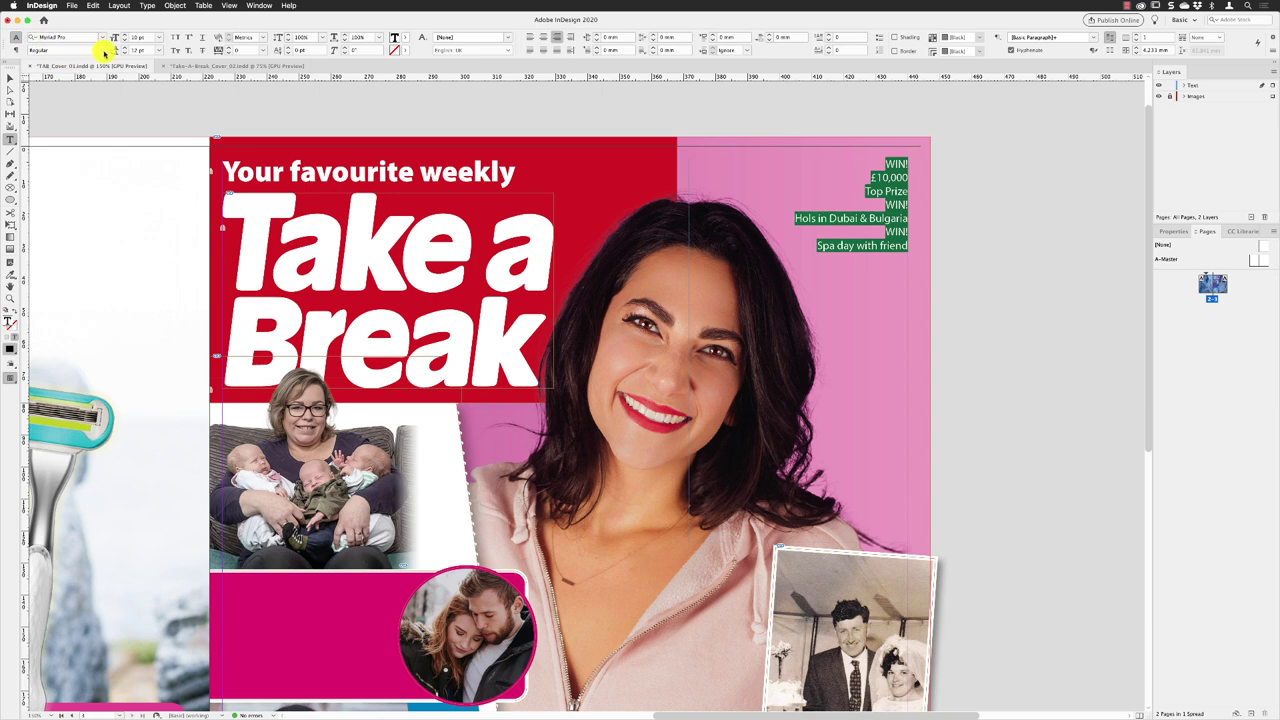
{"action": "left_click", "coordinate": [103, 50]}
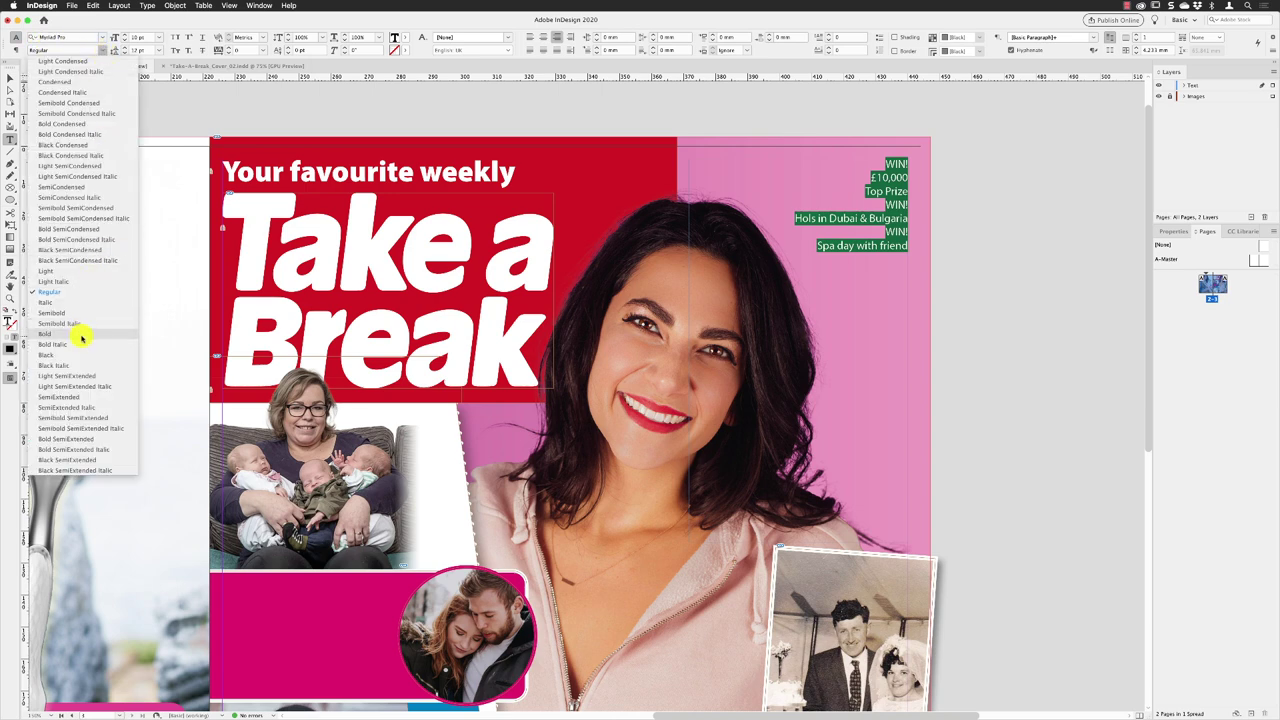
{"action": "left_click", "coordinate": [46, 355]}
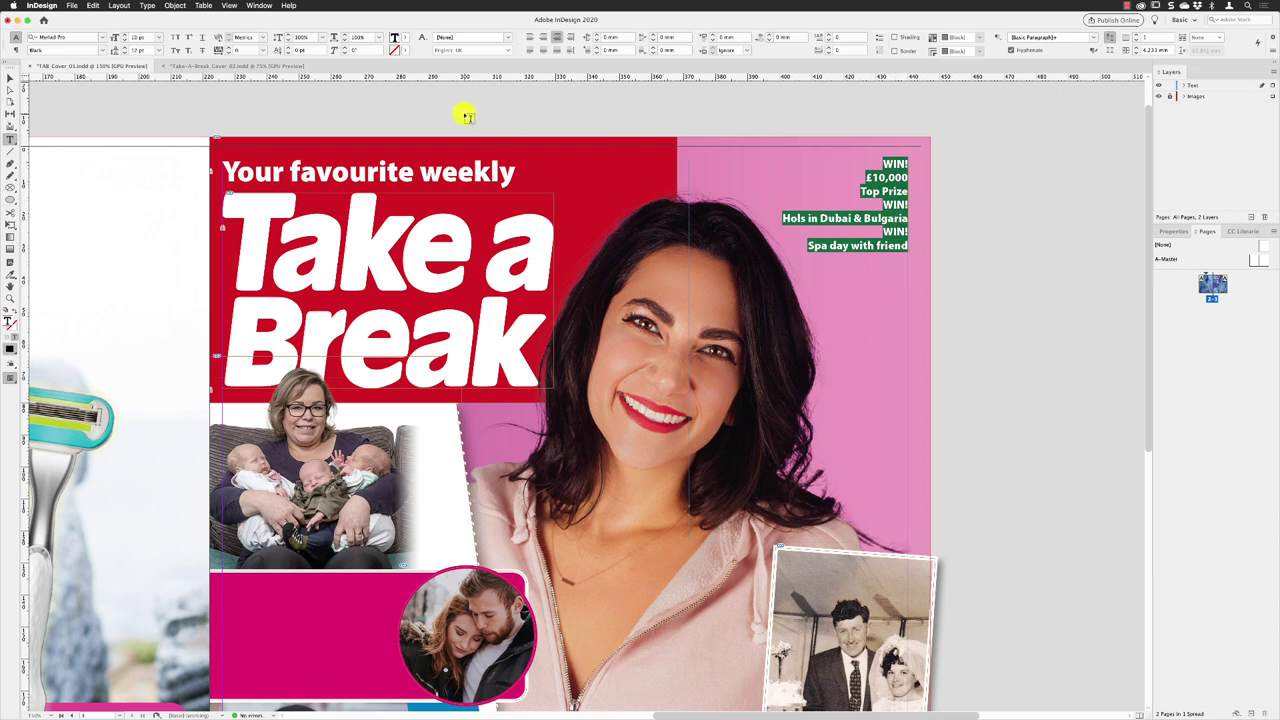
Step: Outline all the prize text with a TAB Pink stroke of 2 pt weight
{"action": "left_click", "coordinate": [406, 50]}
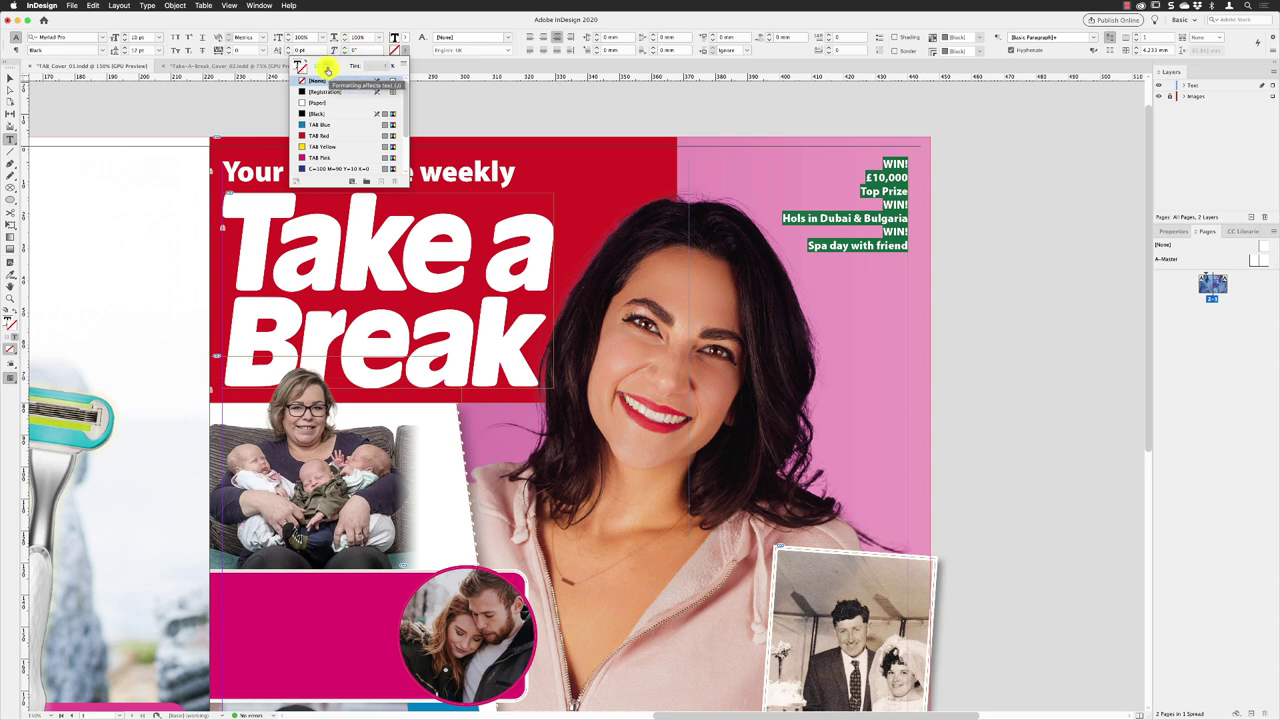
{"action": "left_click", "coordinate": [331, 158]}
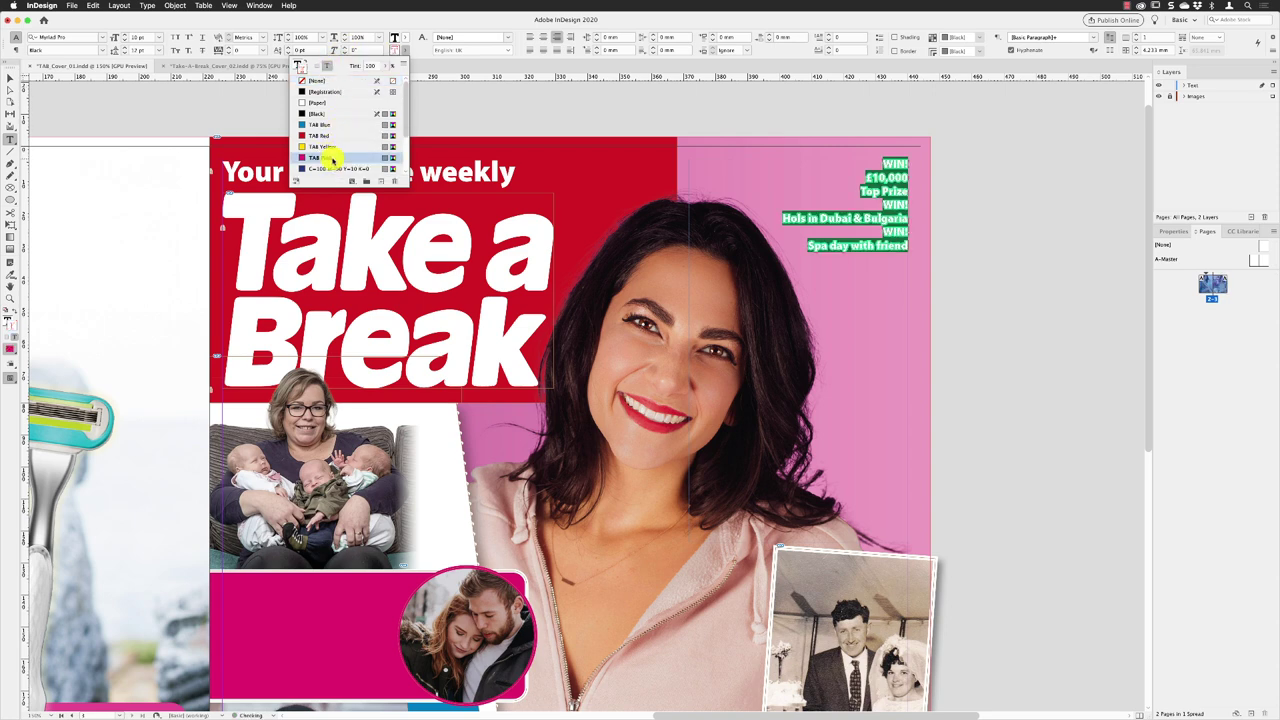
{"action": "left_click", "coordinate": [258, 5]}
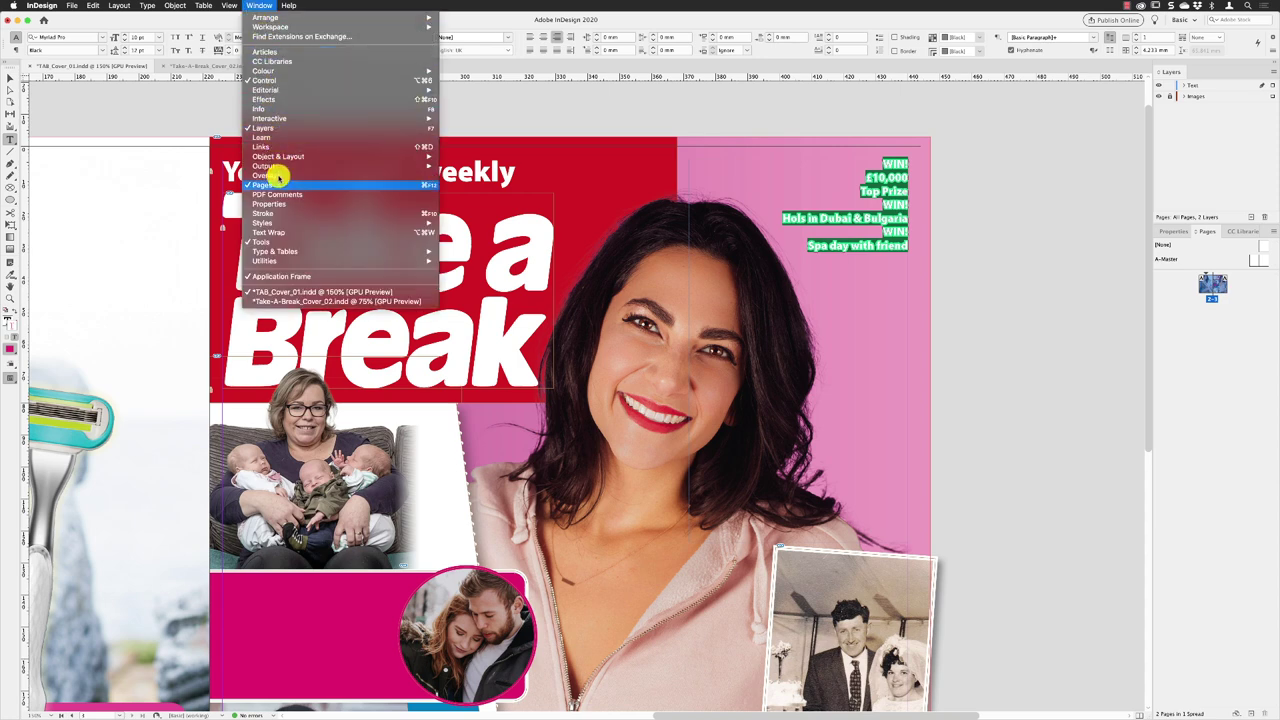
{"action": "left_click", "coordinate": [270, 215]}
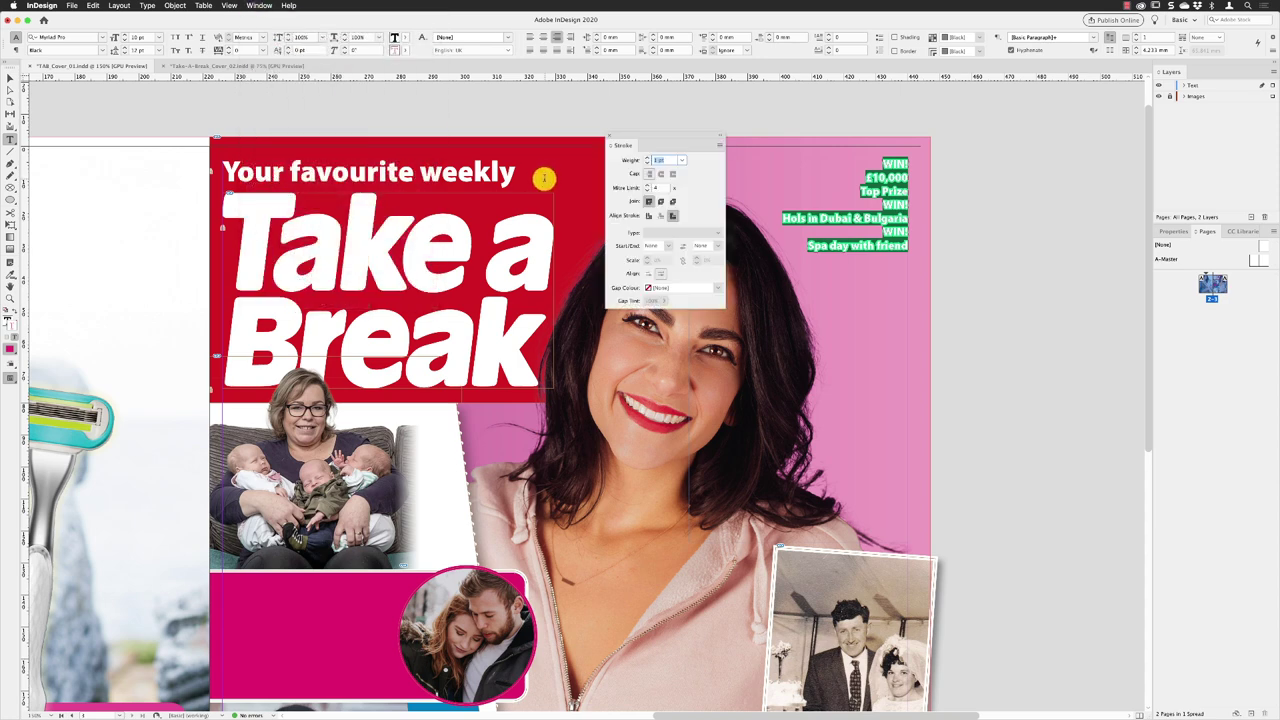
{"action": "left_click", "coordinate": [660, 160]}
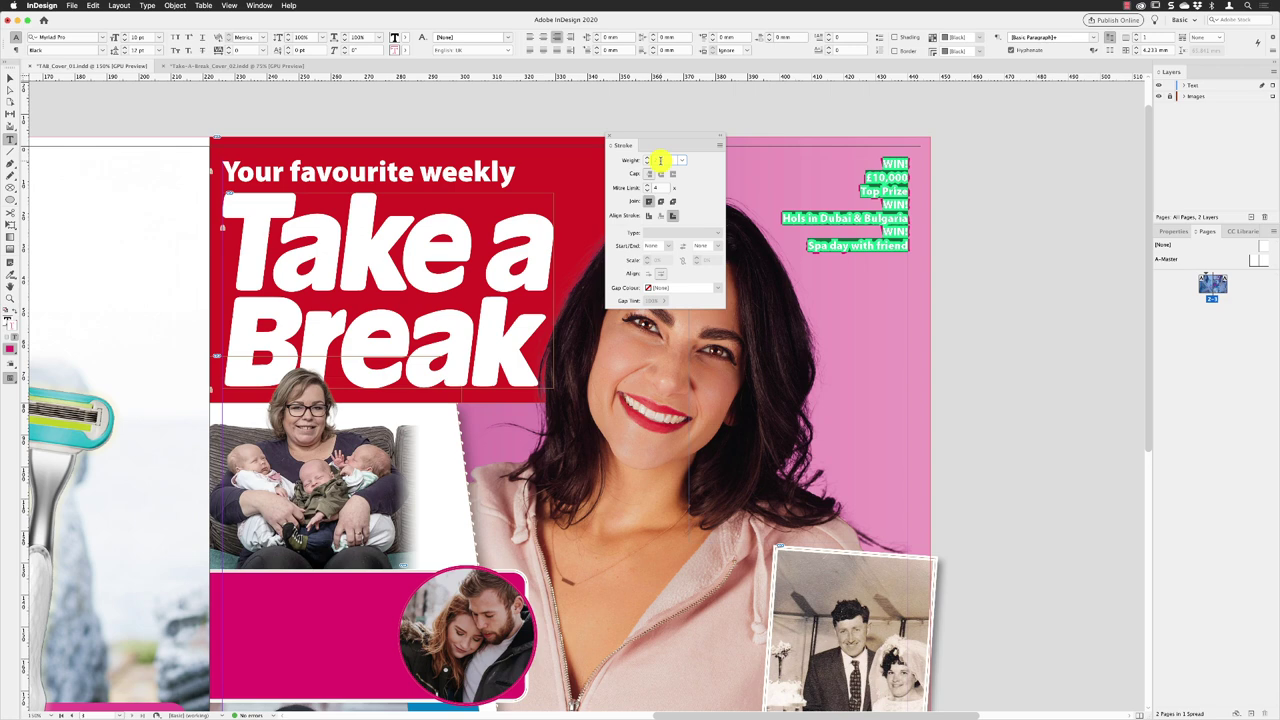
{"action": "type", "text": "2 pt"}
{"action": "left_click", "coordinate": [609, 136]}
Step: Set the top "WIN!" line to 70 pt type with 54 pt leading
{"action": "left_click", "coordinate": [899, 163]}
{"action": "key", "text": "super+a"}
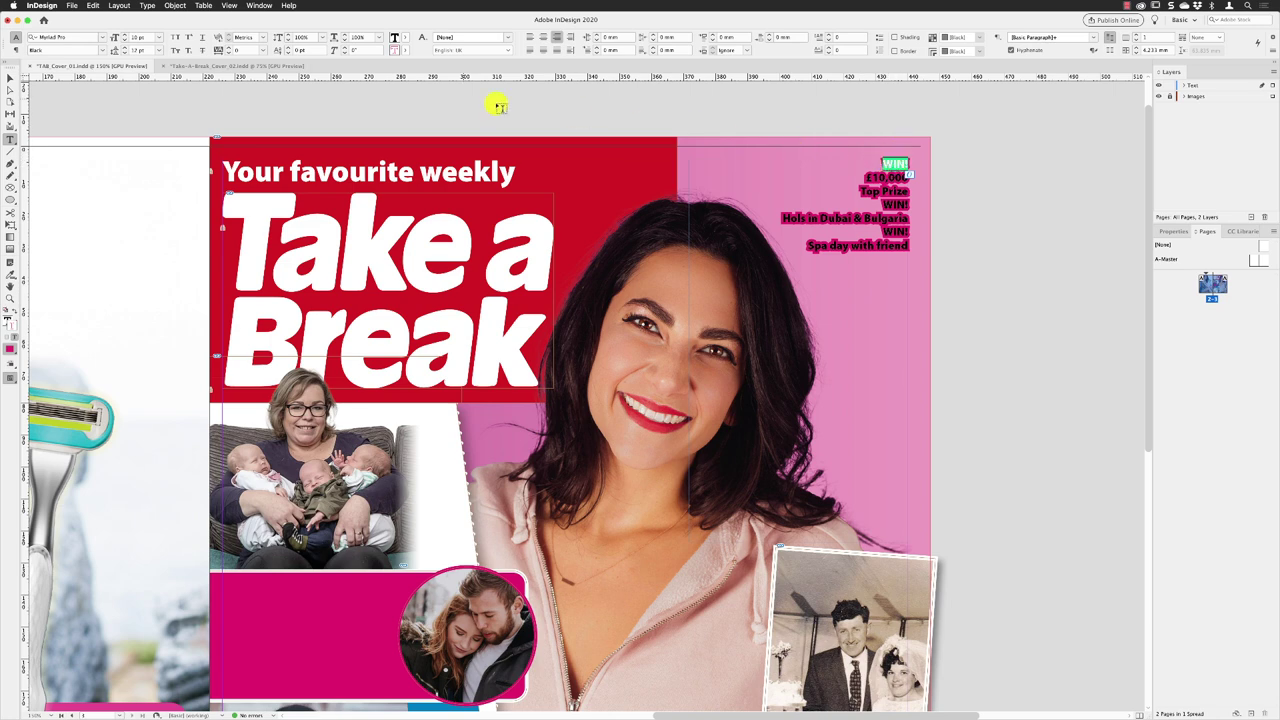
{"action": "left_click", "coordinate": [117, 40]}
{"action": "type", "text": "70"}
{"action": "key", "text": "Return"}
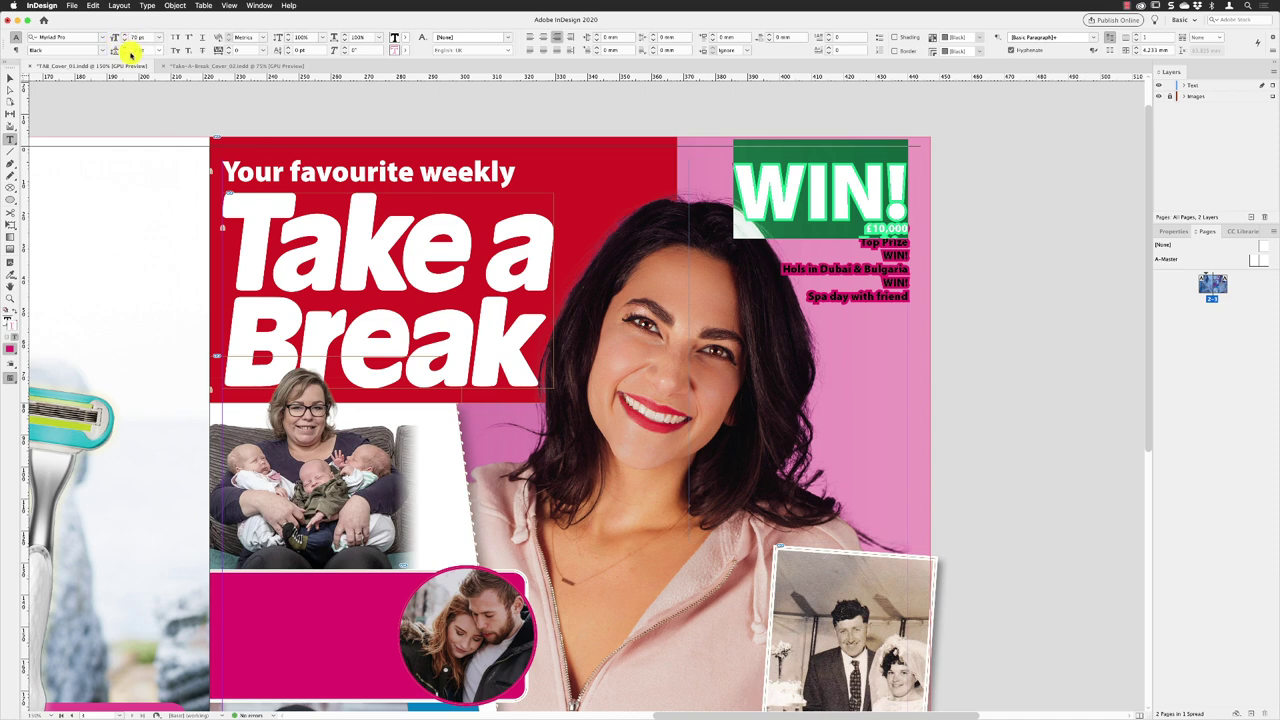
{"action": "left_click_drag", "start_coordinate": [146, 50], "coordinate": [123, 50]}
{"action": "type", "text": "4"}
{"action": "key", "text": "Return"}
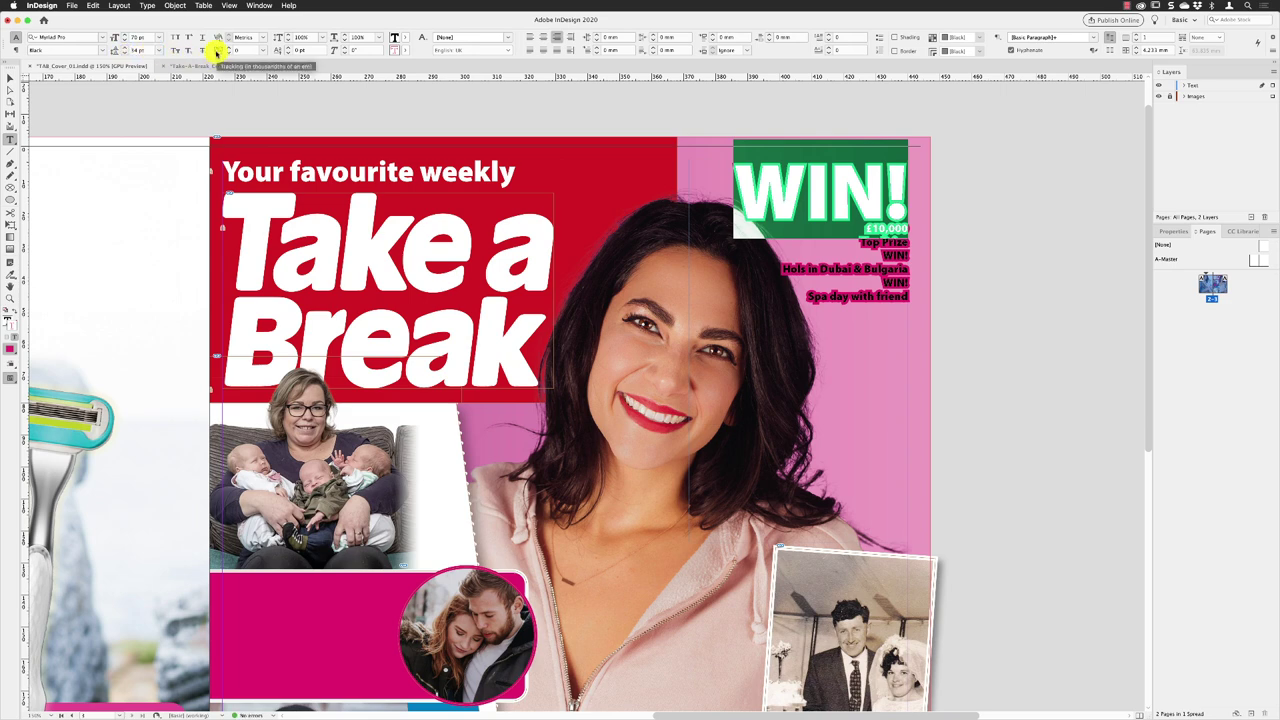
Step: Tighten the top "WIN!" line's tracking to -70 and fill its text with TAB Yellow
{"action": "left_click", "coordinate": [265, 50]}
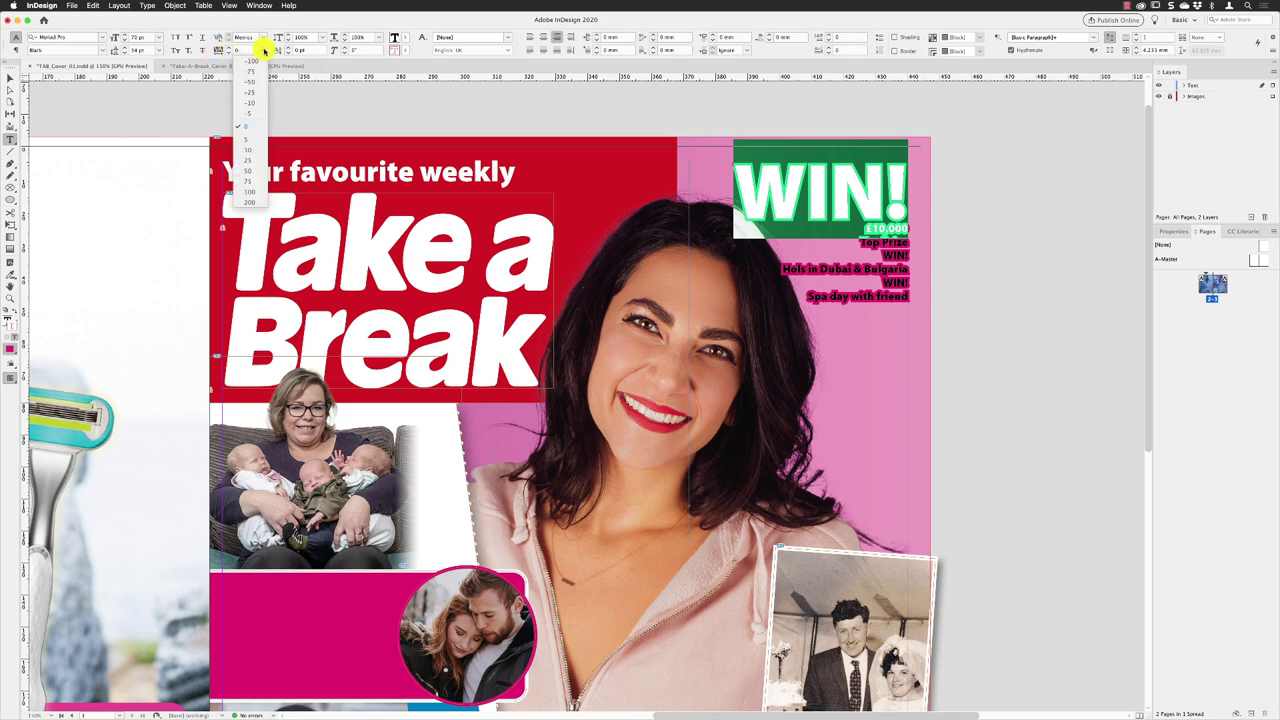
{"action": "left_click", "coordinate": [253, 72]}
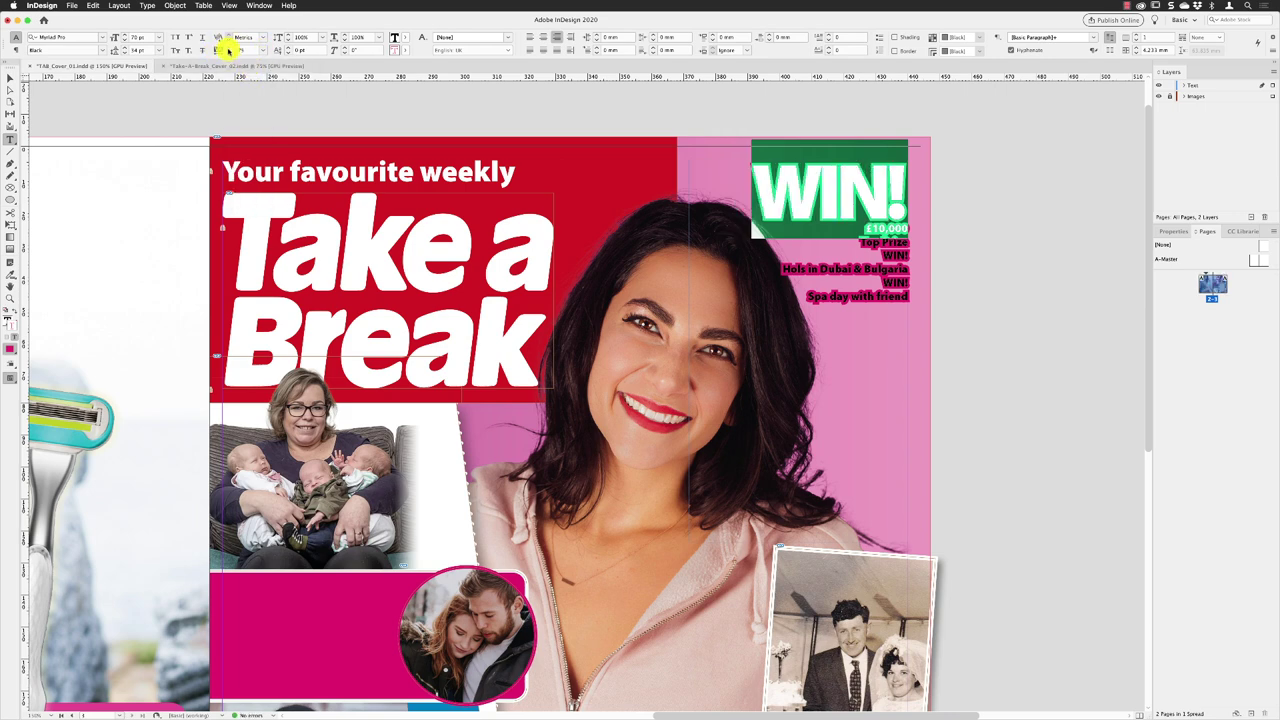
{"action": "left_click", "coordinate": [228, 50]}
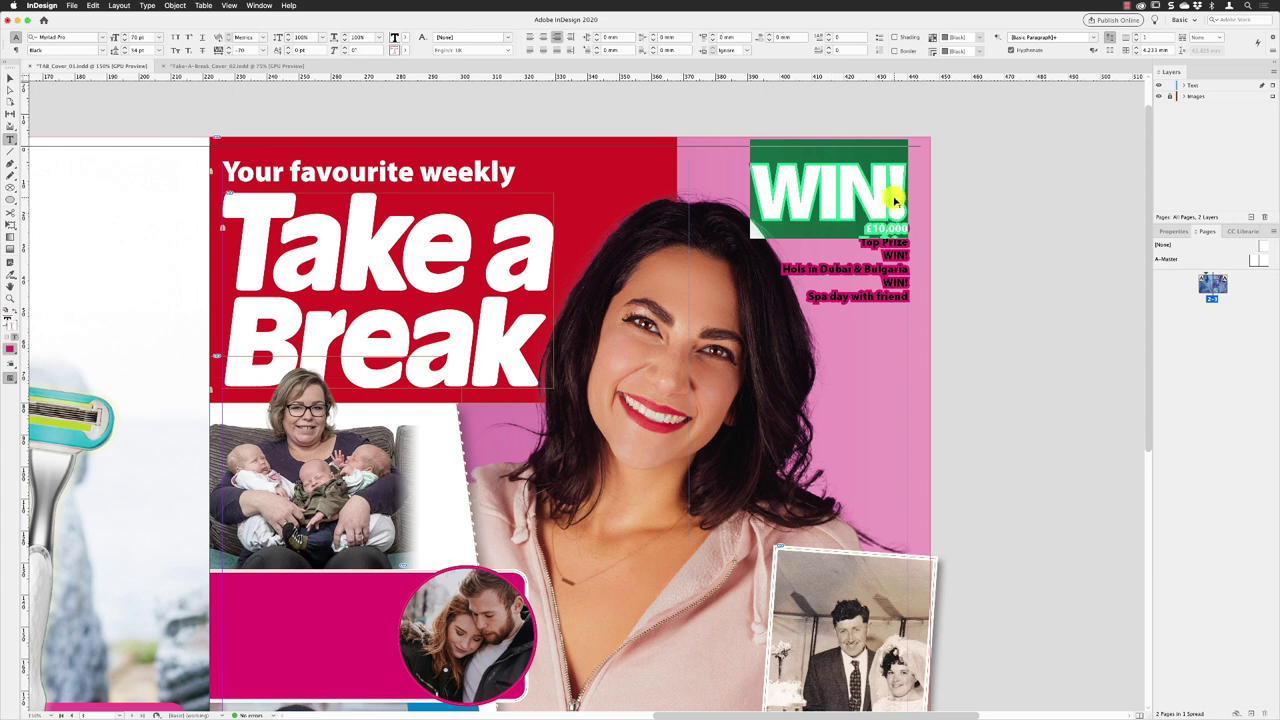
{"action": "left_click", "coordinate": [399, 38]}
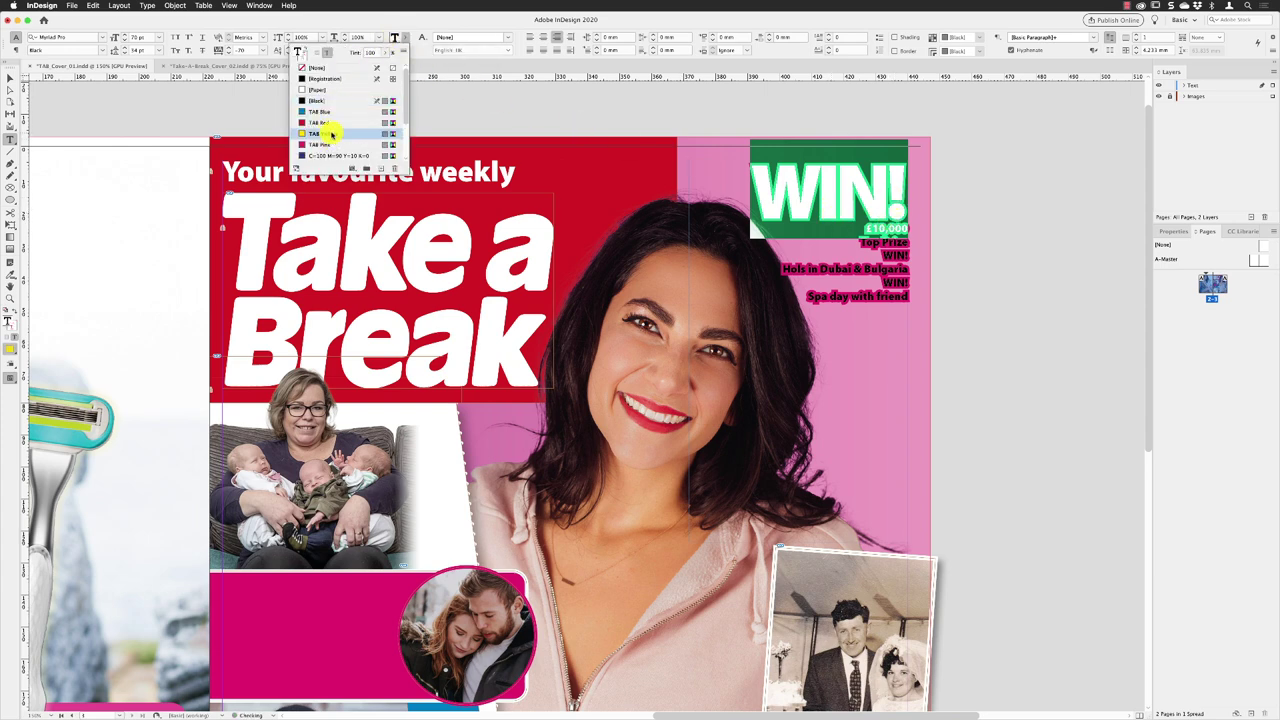
{"action": "left_click", "coordinate": [325, 133]}
{"action": "left_click", "coordinate": [840, 215]}
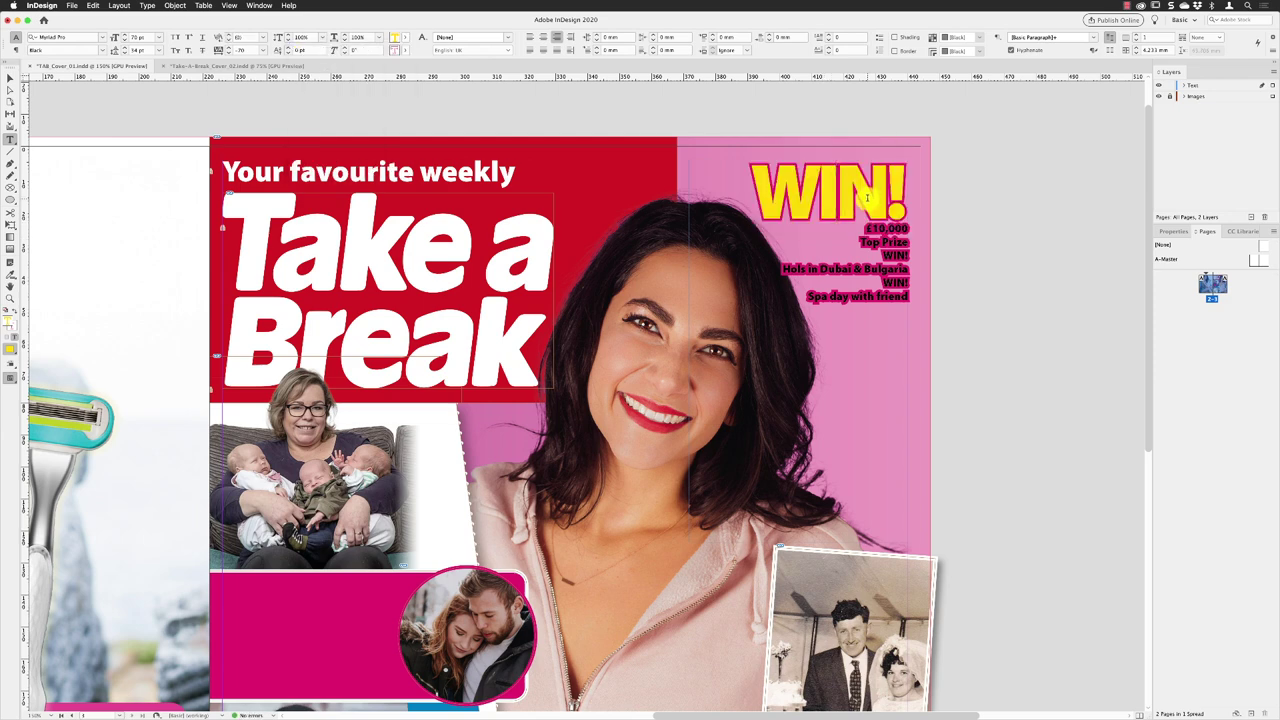
Step: Set all the prize text below the top "WIN!" line to 25 pt and All Caps
{"action": "left_click", "coordinate": [878, 240]}
{"action": "left_click", "coordinate": [862, 228]}
{"action": "left_click_drag", "start_coordinate": [860, 227], "coordinate": [925, 312]}
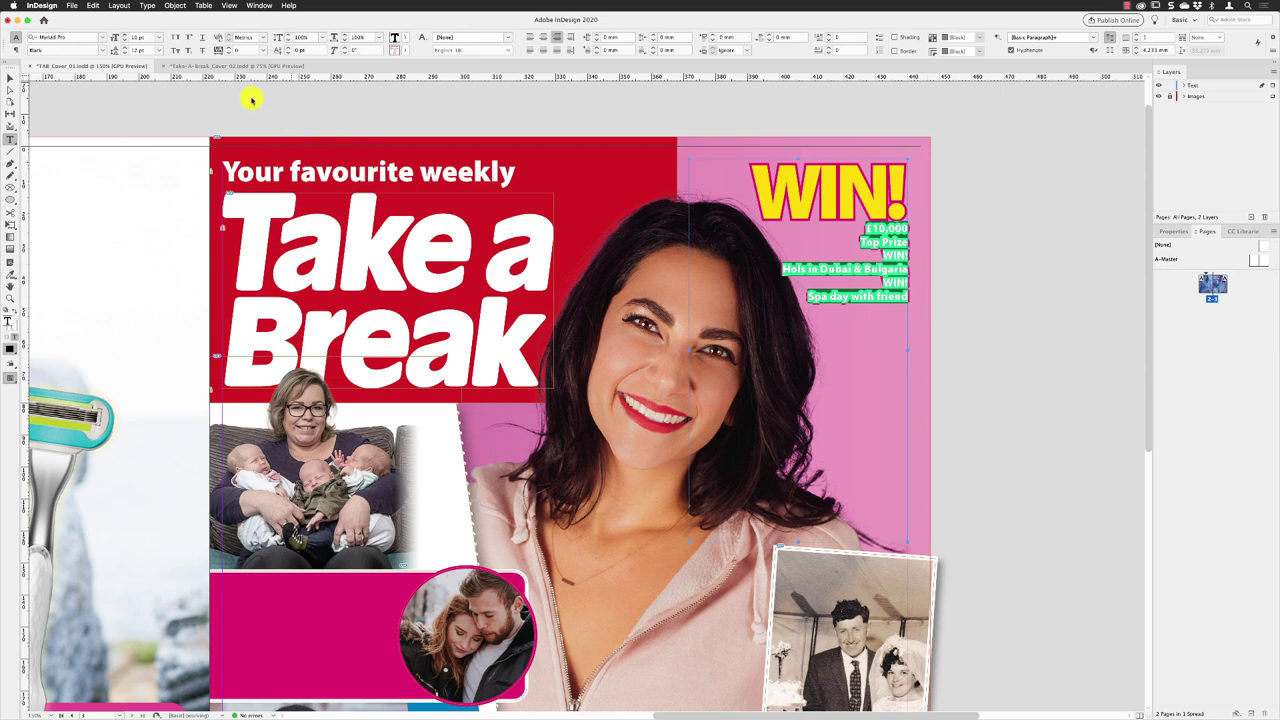
{"action": "triple_click", "coordinate": [150, 38]}
{"action": "type", "text": "27"}
{"action": "key", "text": "Return"}
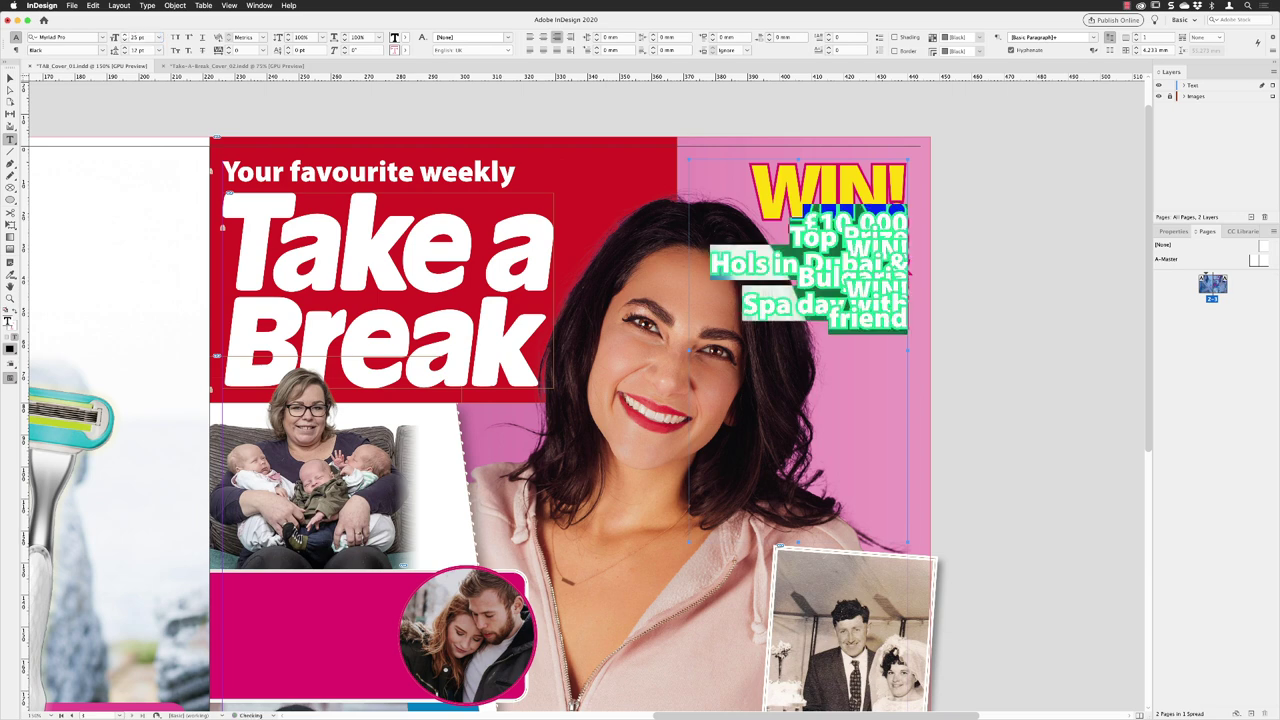
{"action": "left_click", "coordinate": [173, 38]}
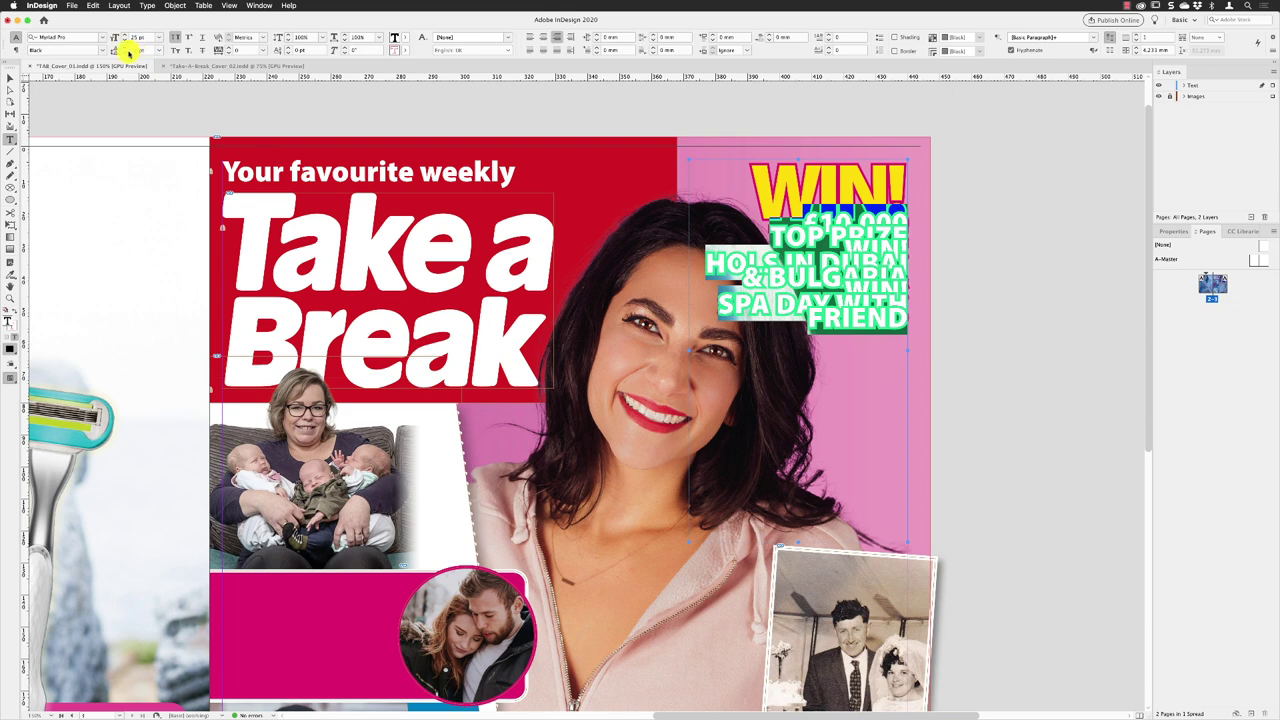
Step: Set the leading of the text below the top "WIN!" line to 24 pt and its tracking to -70
{"action": "left_click", "coordinate": [159, 50]}
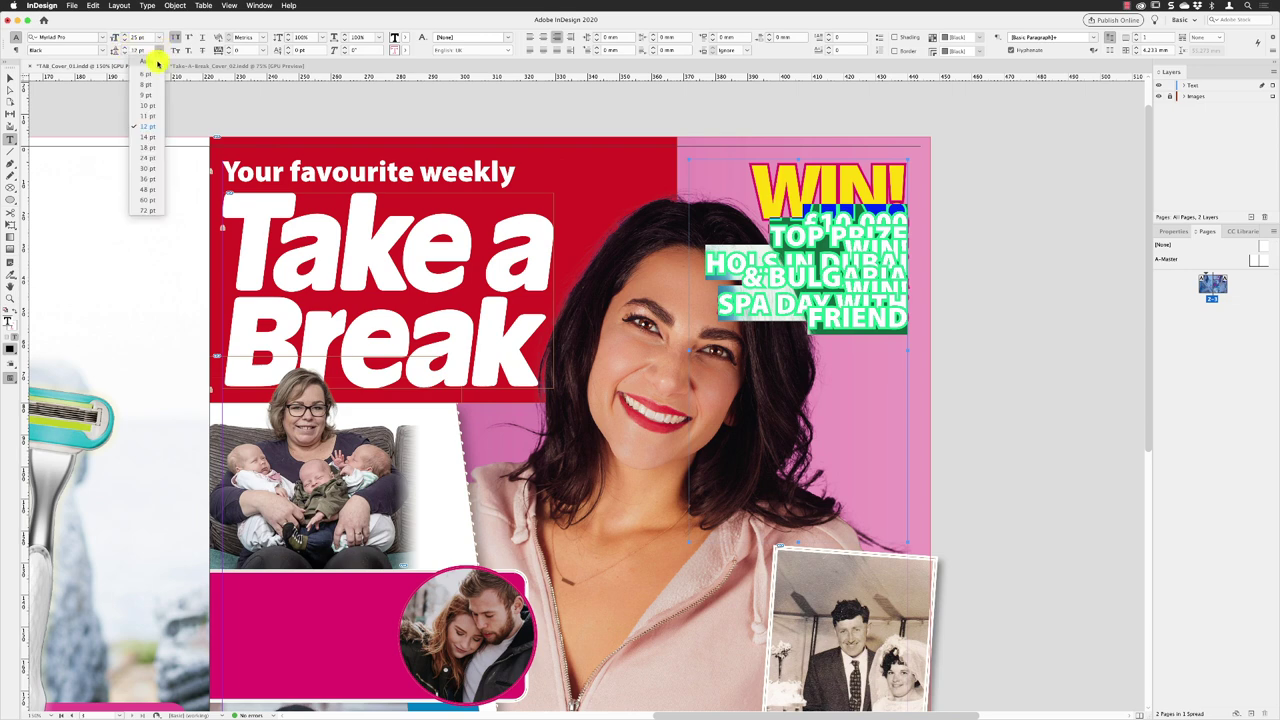
{"action": "left_click", "coordinate": [157, 63]}
{"action": "left_click", "coordinate": [132, 50]}
{"action": "key", "text": "Down"}
{"action": "key", "text": "Down"}
{"action": "key", "text": "Down"}
{"action": "key", "text": "Down"}
{"action": "key", "text": "Down"}
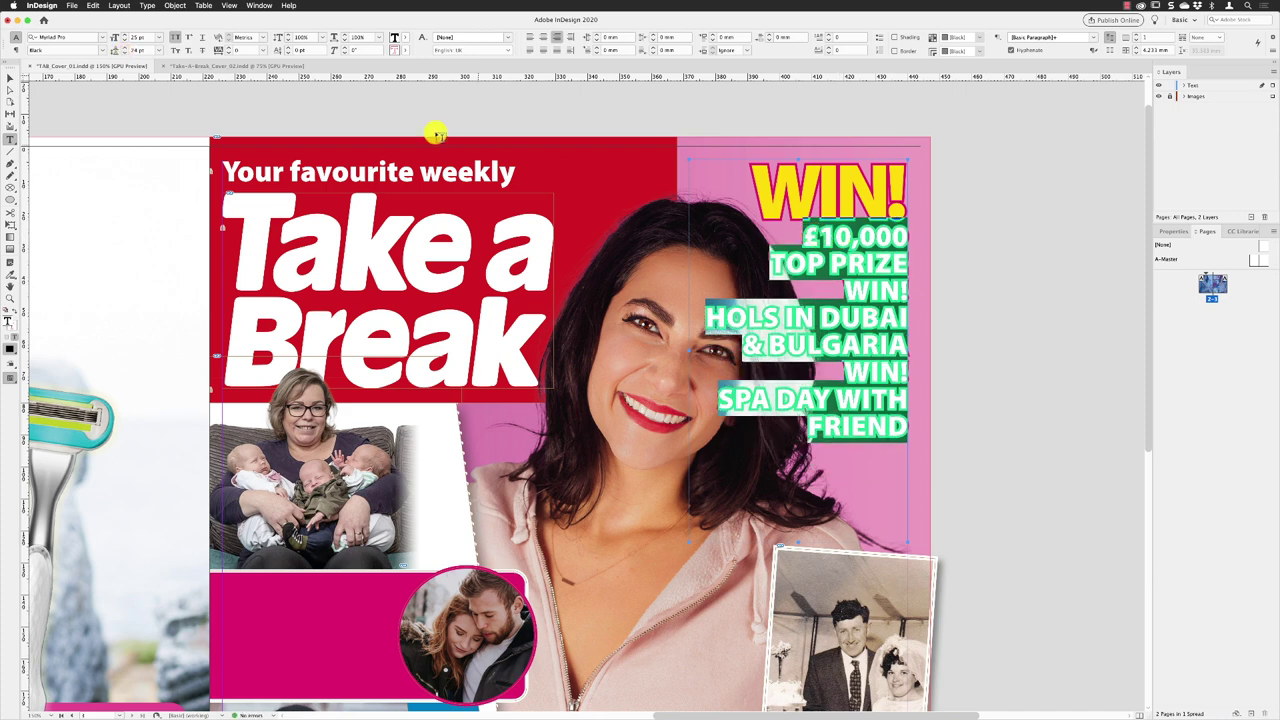
{"action": "left_click", "coordinate": [263, 50]}
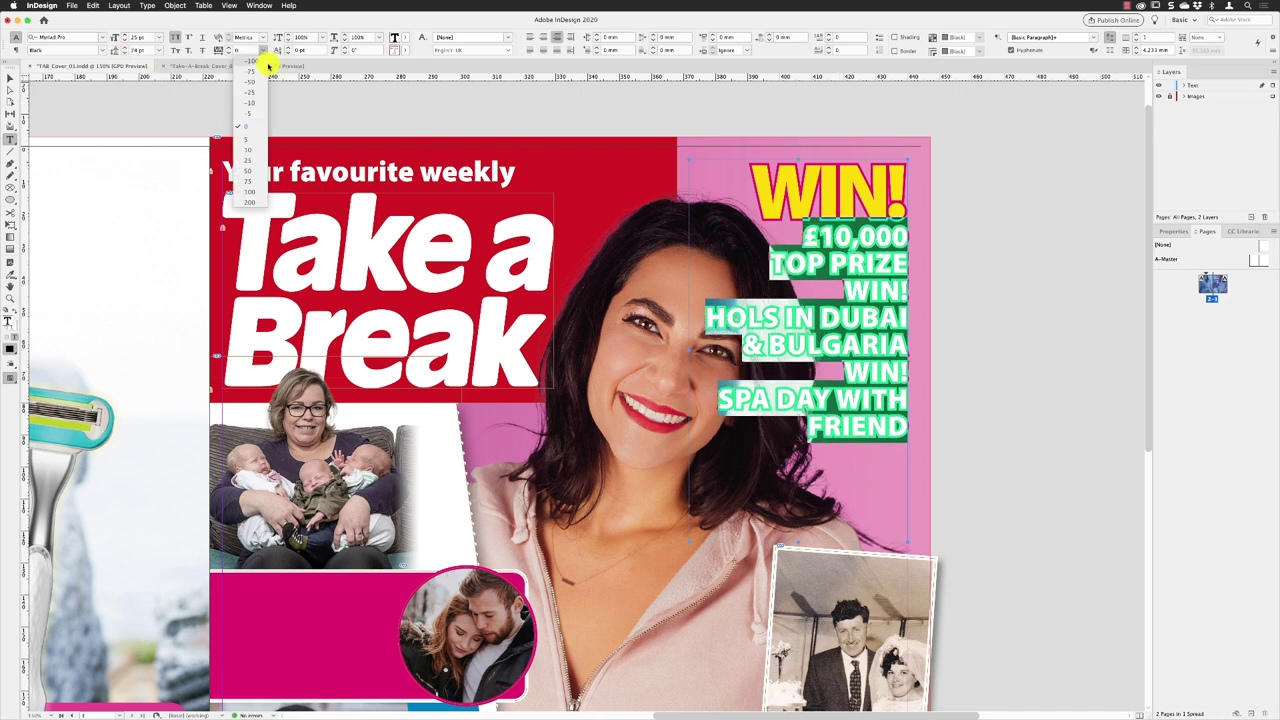
{"action": "left_click", "coordinate": [254, 79]}
{"action": "key", "text": "Up"}
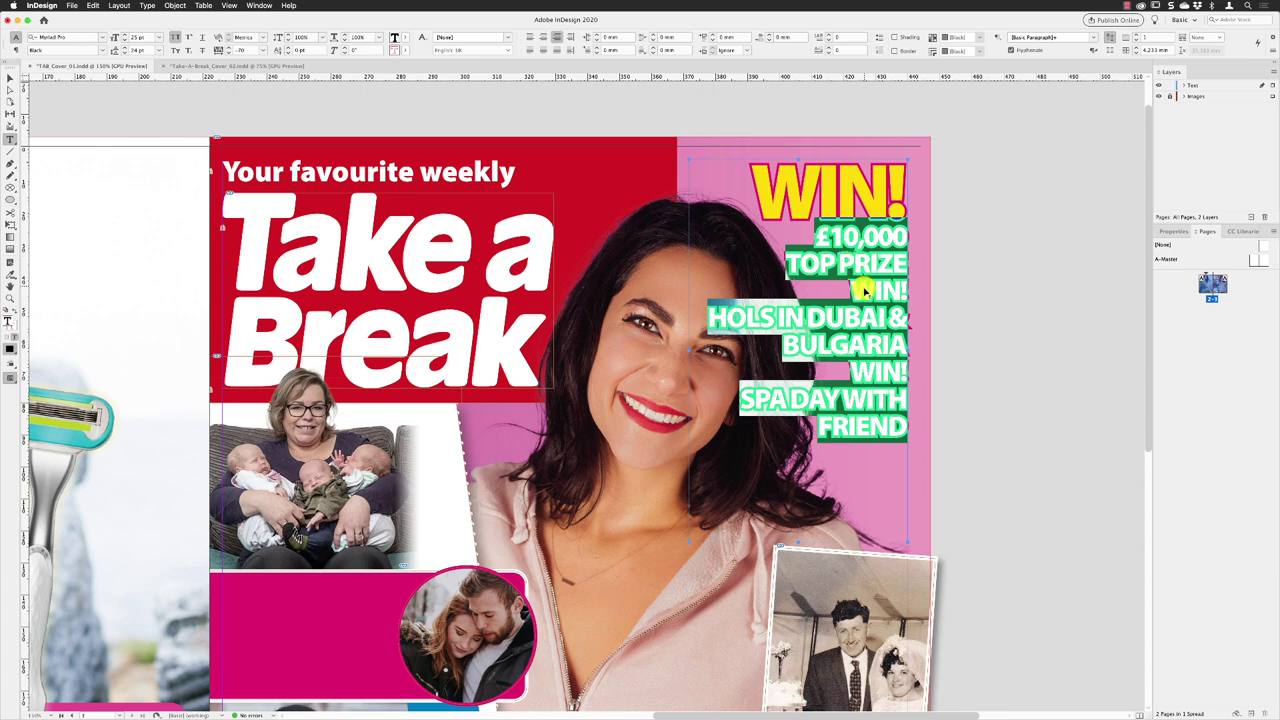
Step: Fill the second "WIN!" line with TAB Yellow and set its size to 40 pt
{"action": "left_click", "coordinate": [885, 293]}
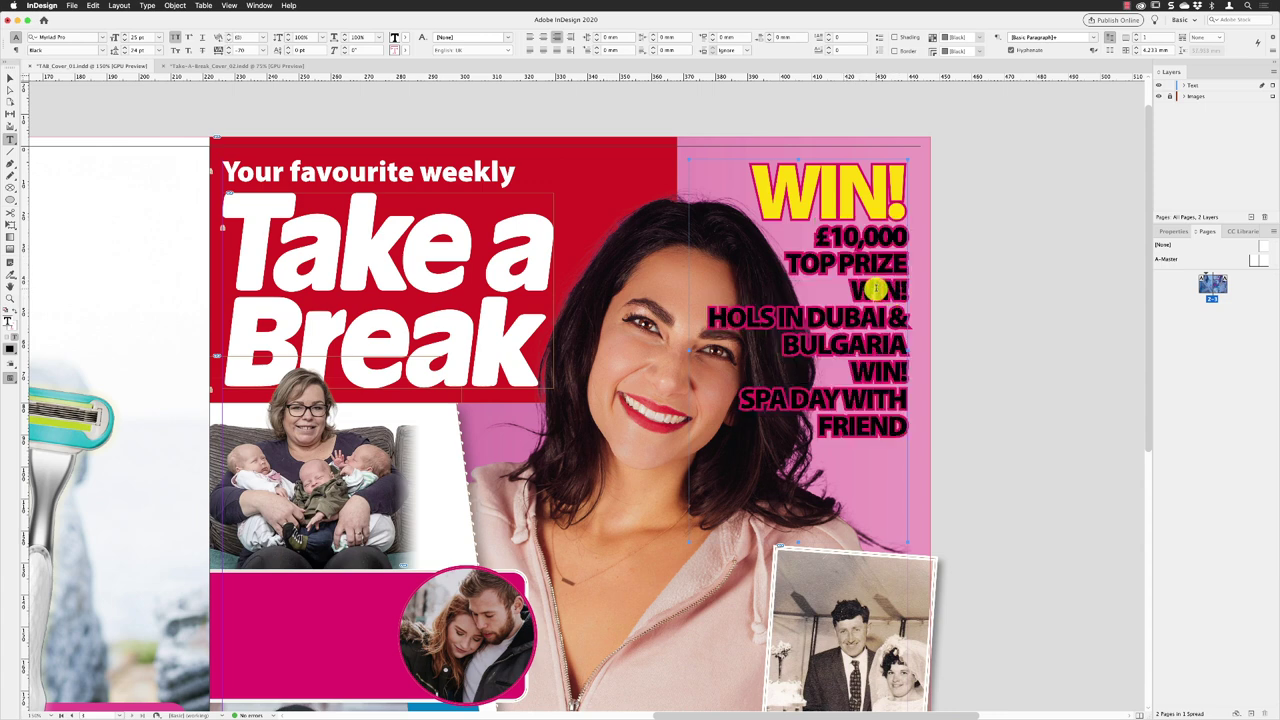
{"action": "triple_click", "coordinate": [875, 290]}
{"action": "key", "text": "super+c"}
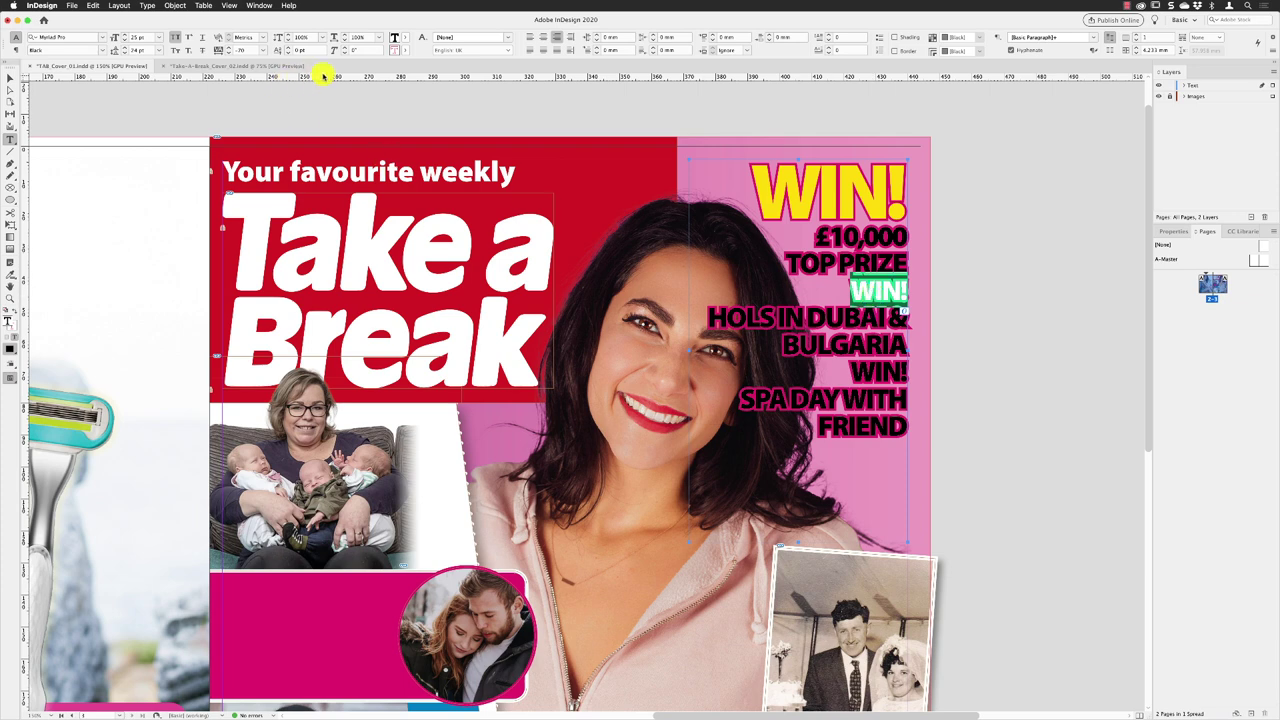
{"action": "left_click", "coordinate": [404, 39]}
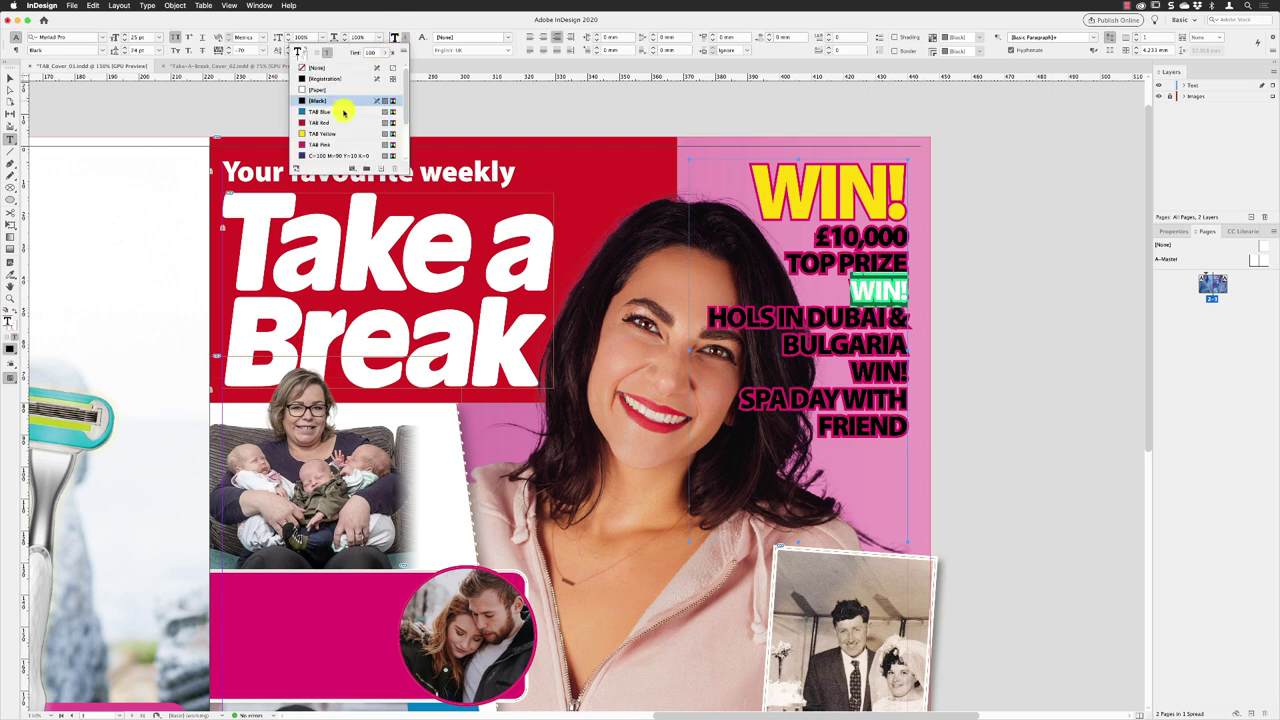
{"action": "left_click", "coordinate": [343, 133]}
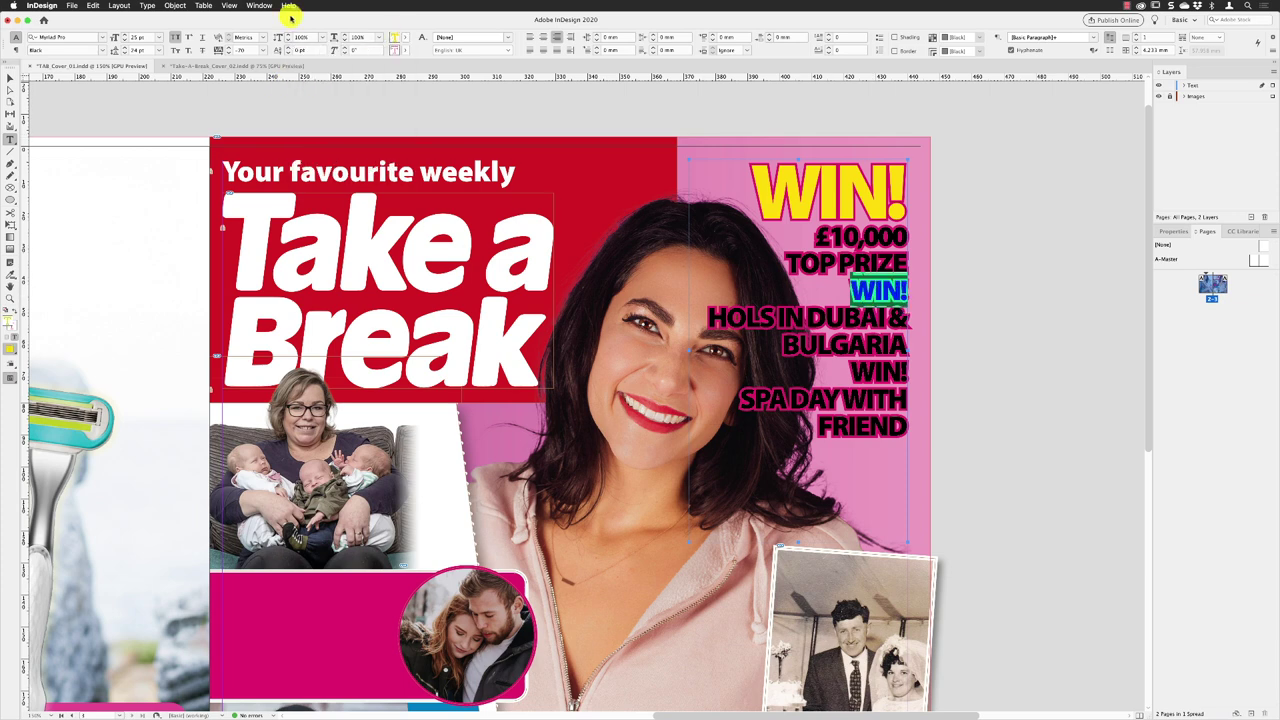
{"action": "left_click", "coordinate": [114, 36]}
{"action": "type", "text": "40"}
{"action": "key", "text": "Return"}
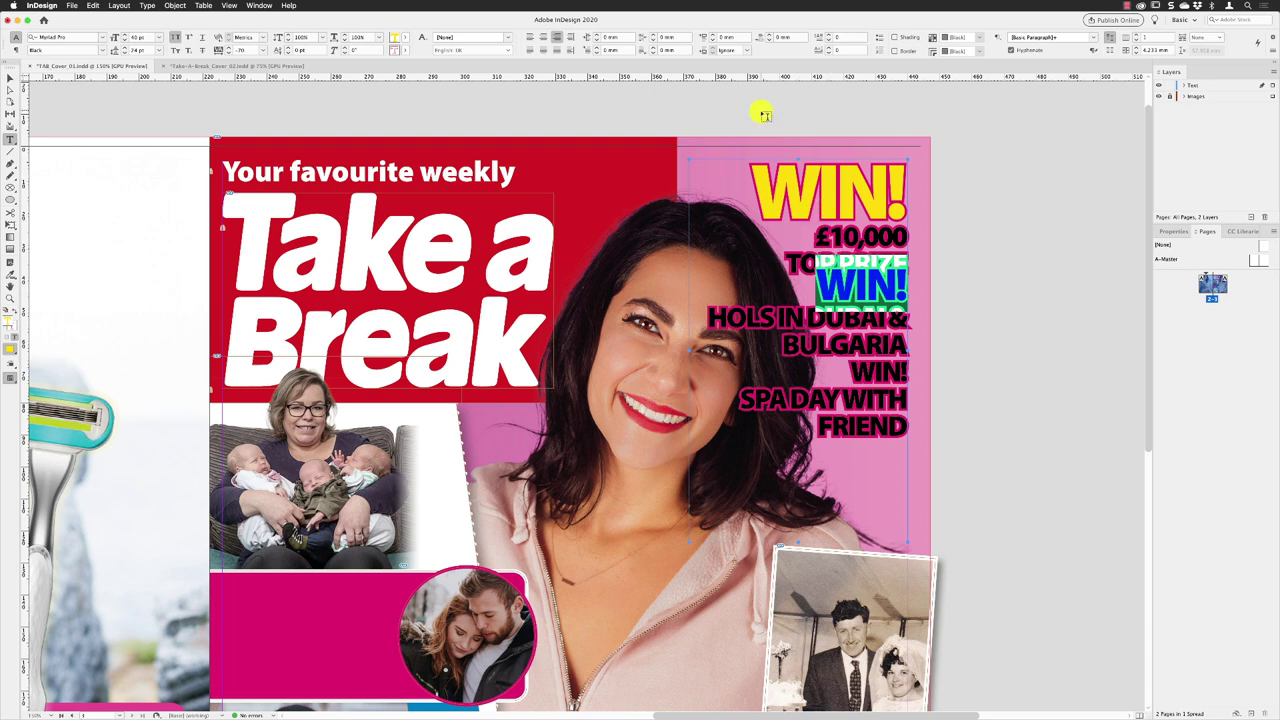
Step: Increase the paragraph space after the second "WIN!" line and make the third "WIN!" line match its formatting
{"action": "left_click", "coordinate": [769, 36]}
{"action": "left_click", "coordinate": [769, 36]}
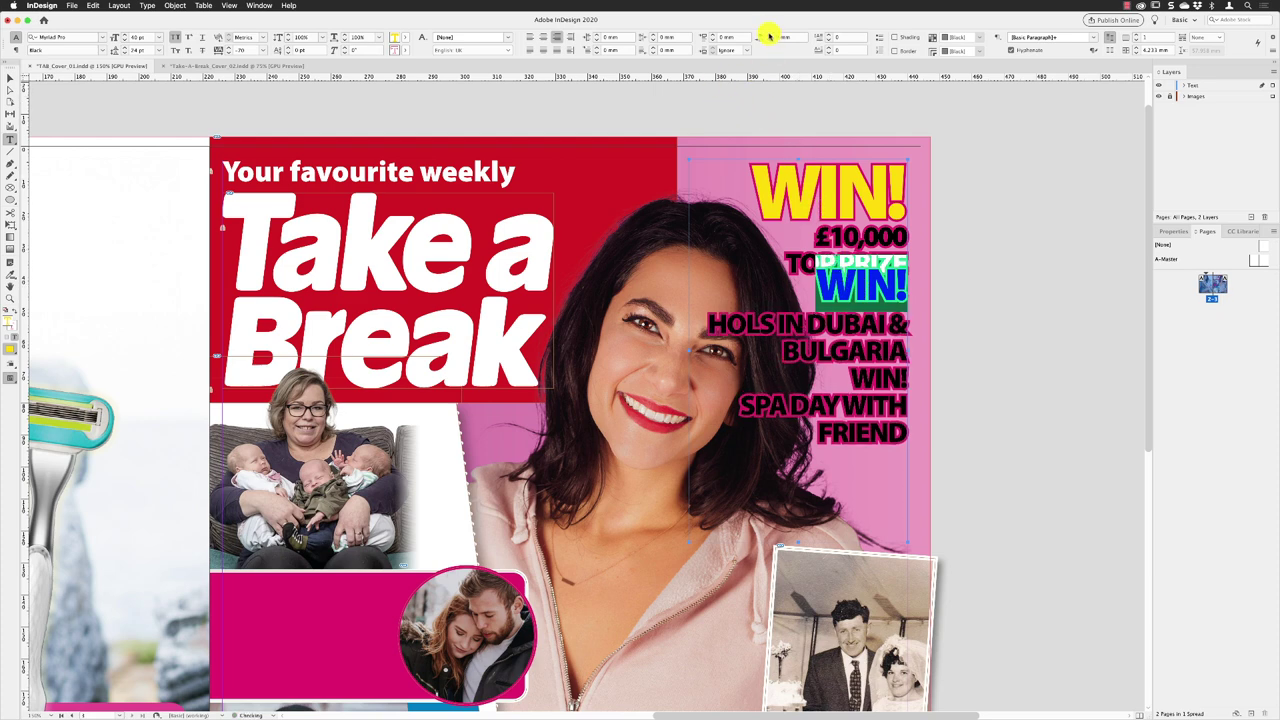
{"action": "triple_click", "coordinate": [878, 378]}
{"action": "key", "text": "super+v"}
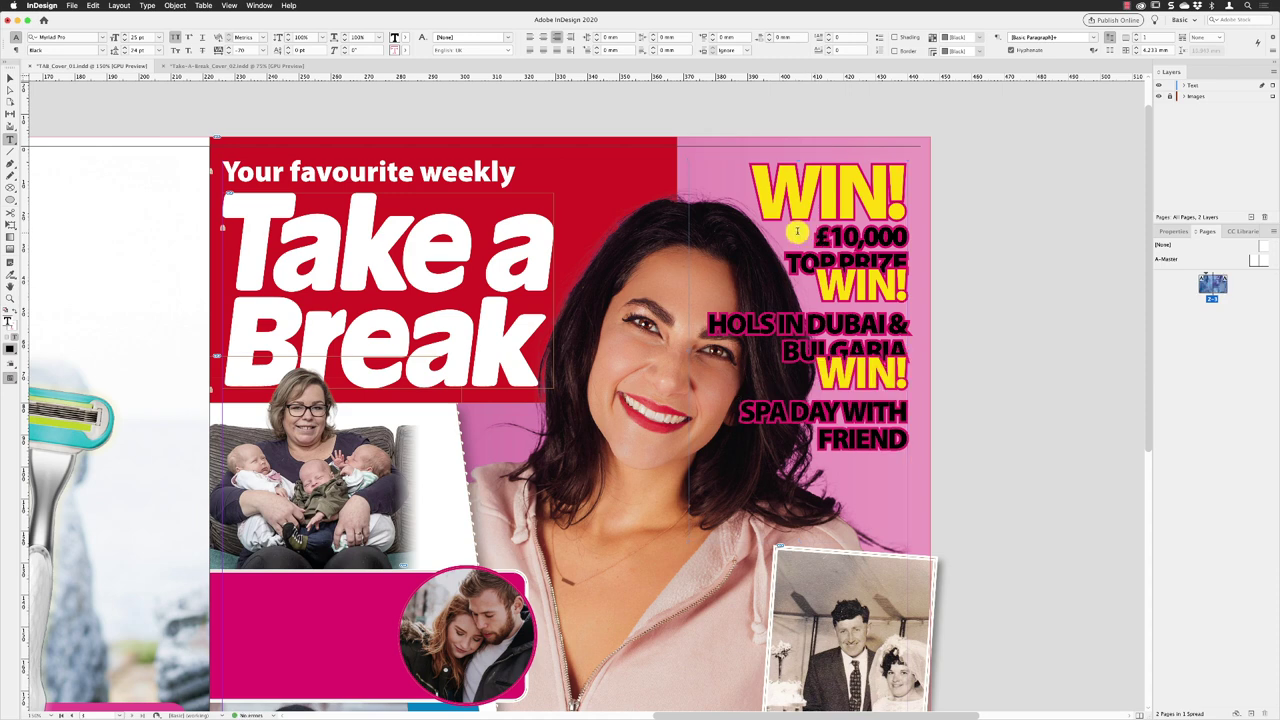
Step: Set the "£10,000" line's size to 40 pt and its leading to 35 pt
{"action": "left_click_drag", "start_coordinate": [794, 234], "coordinate": [929, 234]}
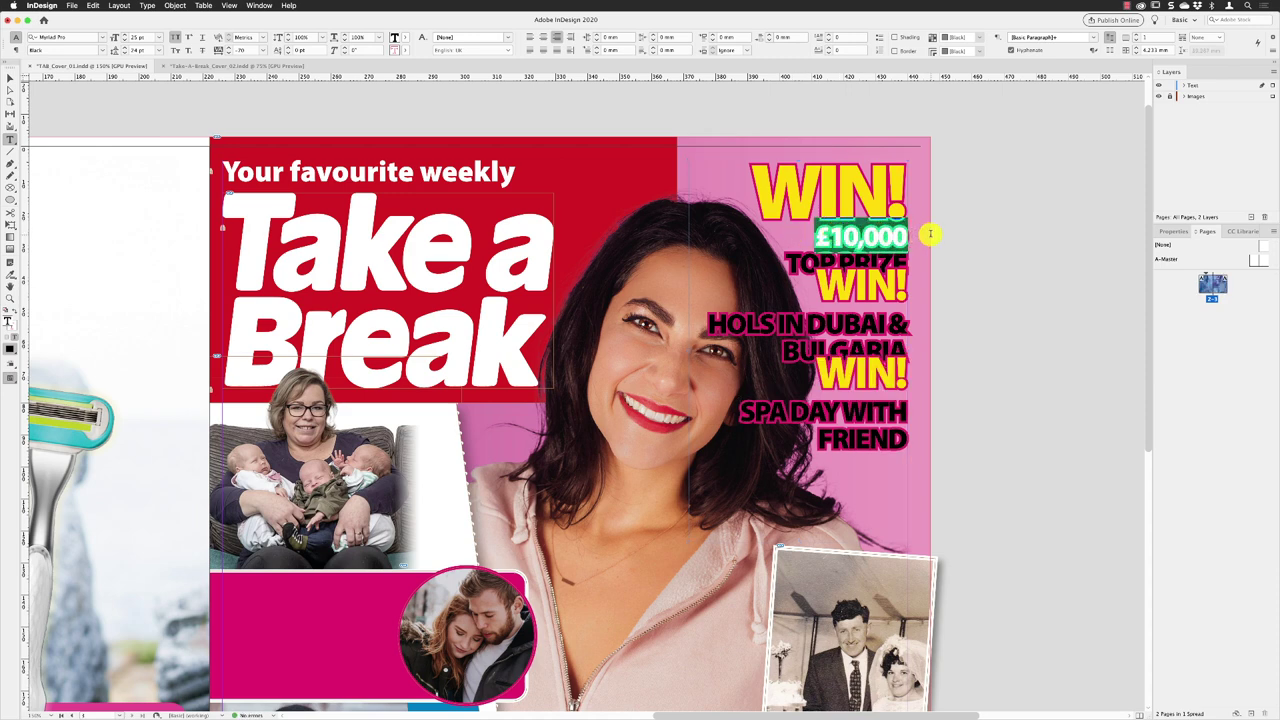
{"action": "left_click", "coordinate": [122, 40]}
{"action": "type", "text": "1"}
{"action": "key", "text": "Return"}
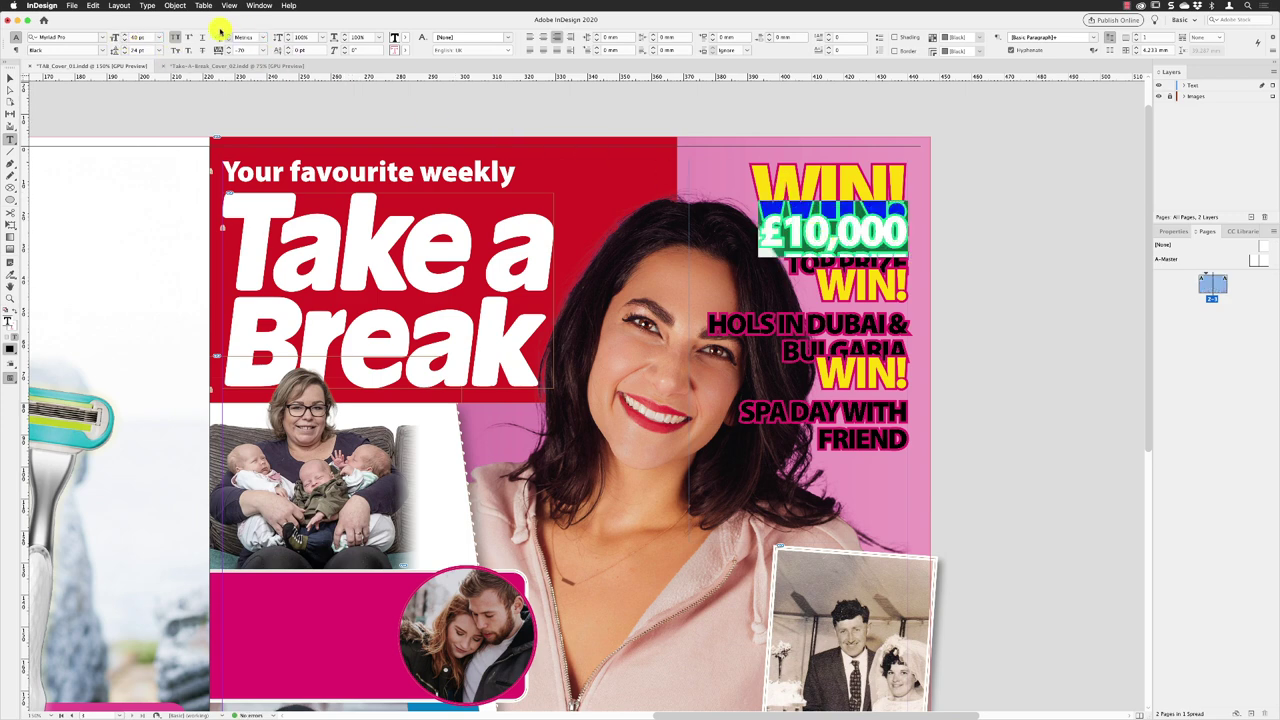
{"action": "left_click", "coordinate": [122, 49]}
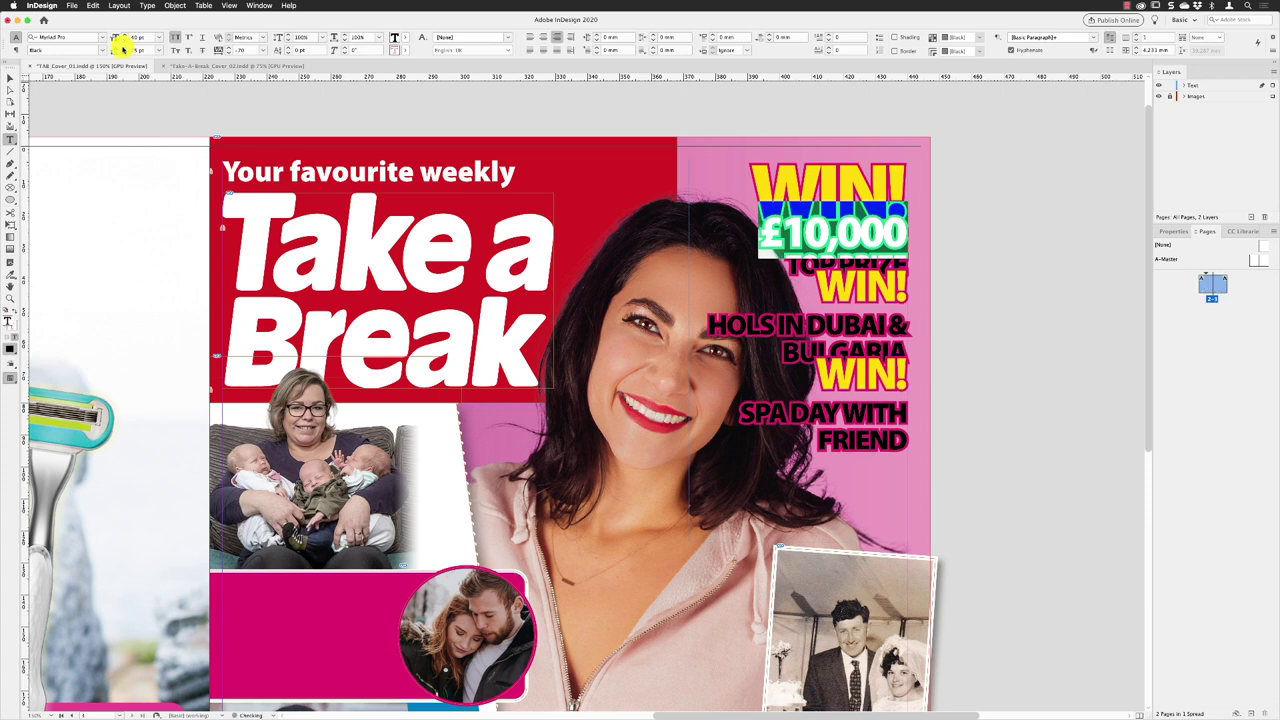
{"action": "left_click", "coordinate": [122, 49]}
{"action": "left_click", "coordinate": [122, 49]}
{"action": "left_click", "coordinate": [122, 49]}
{"action": "left_click", "coordinate": [122, 49]}
{"action": "left_click", "coordinate": [122, 49]}
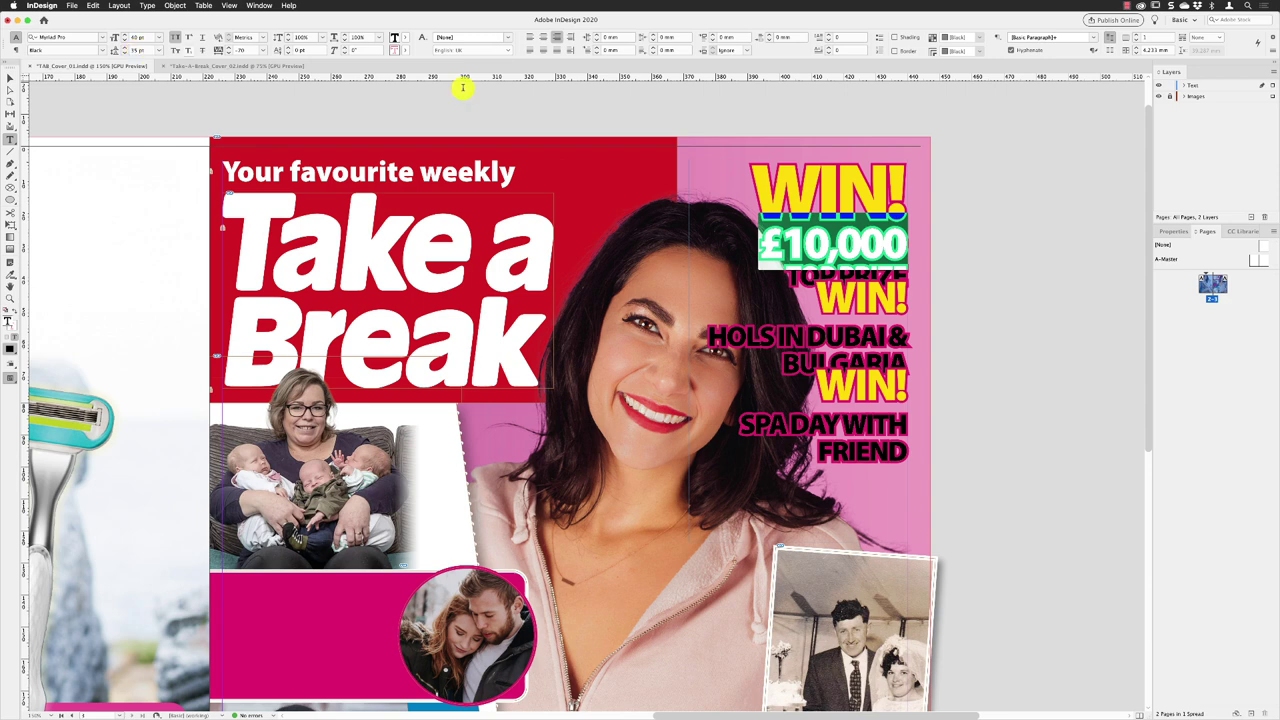
Step: Fill the "£10,000" and "TOP PRIZE" lines with the Paper swatch
{"action": "left_click", "coordinate": [793, 277]}
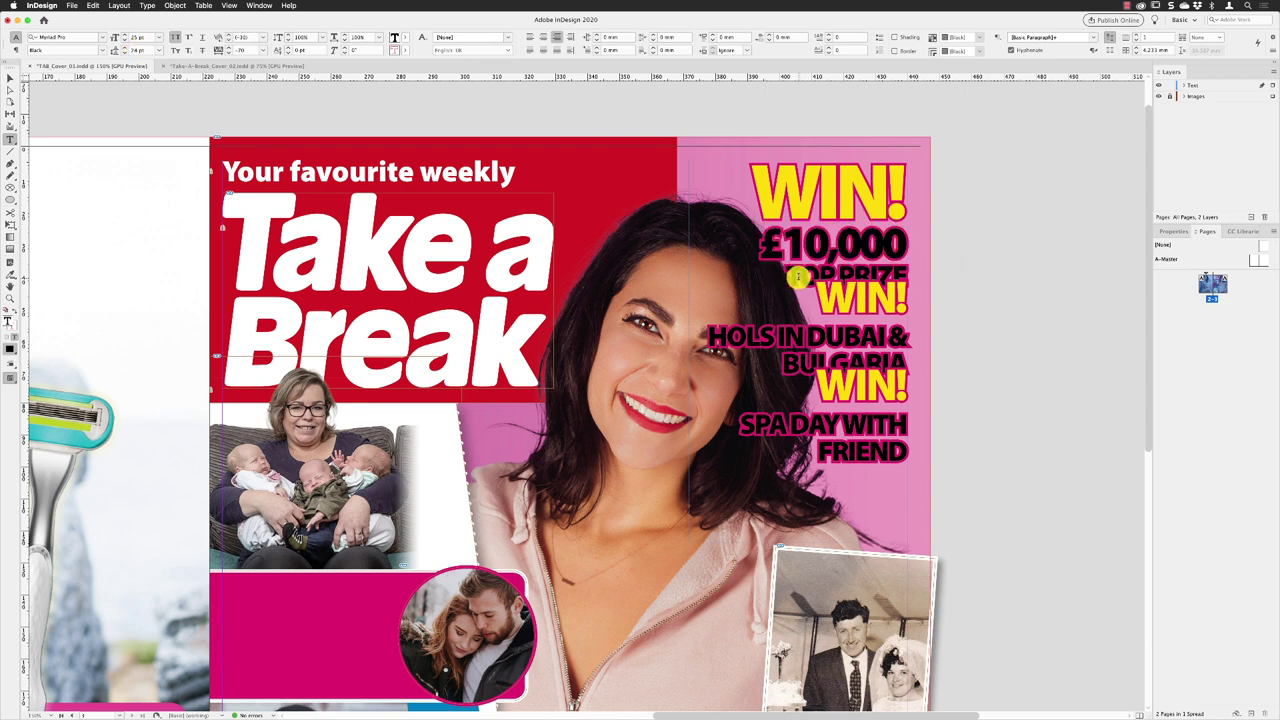
{"action": "left_click_drag", "start_coordinate": [751, 223], "coordinate": [915, 277]}
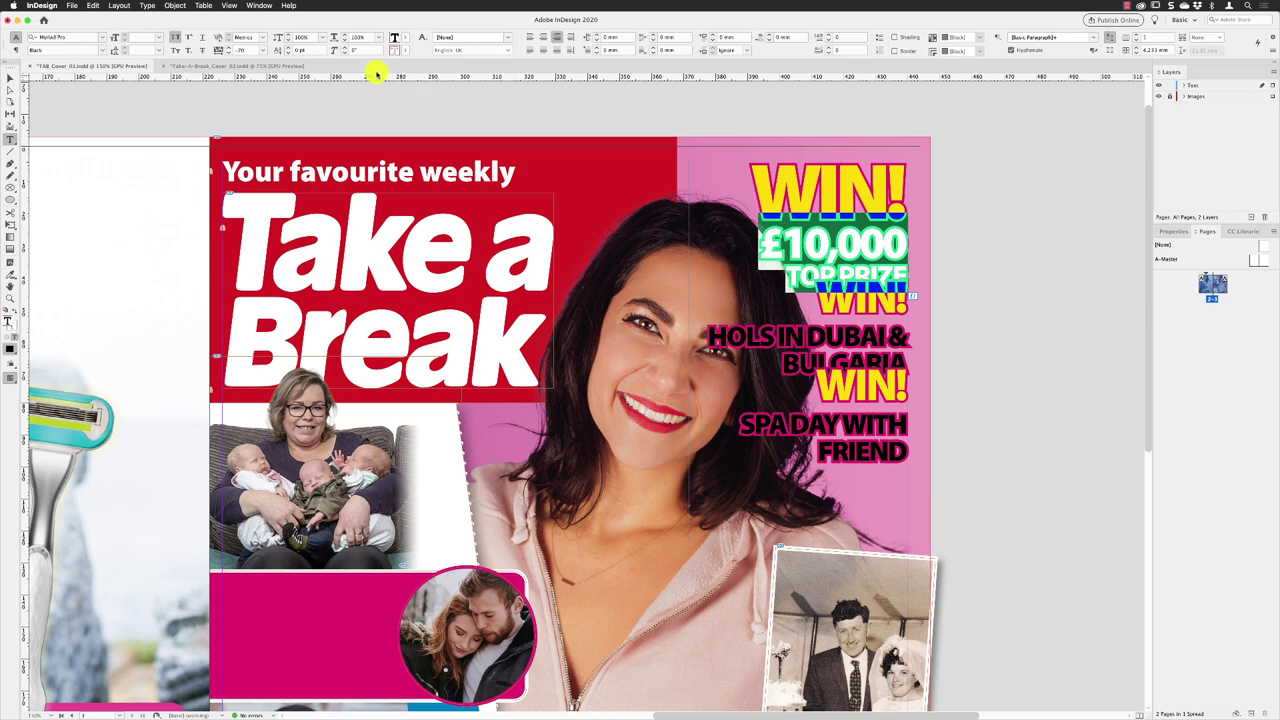
{"action": "left_click", "coordinate": [405, 37]}
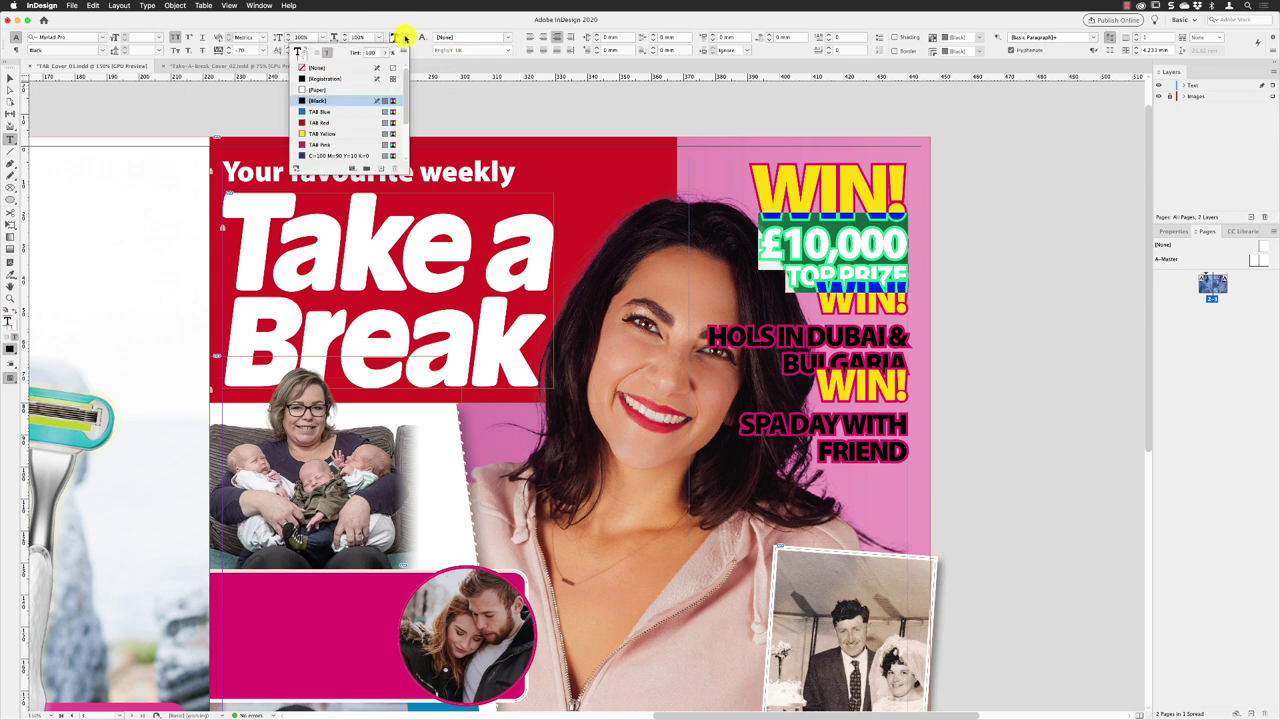
{"action": "left_click", "coordinate": [318, 91]}
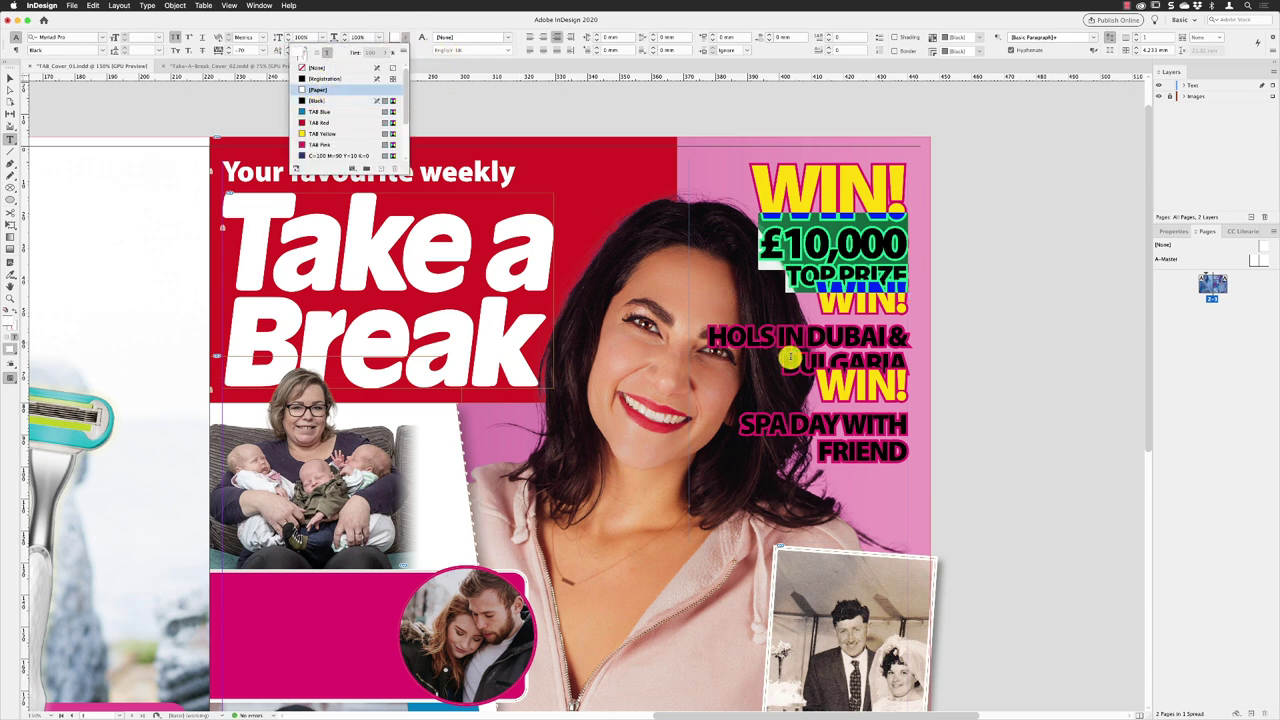
Step: Increase the leading of the "TOP PRIZE" line to 28 pt
{"action": "left_click", "coordinate": [838, 273]}
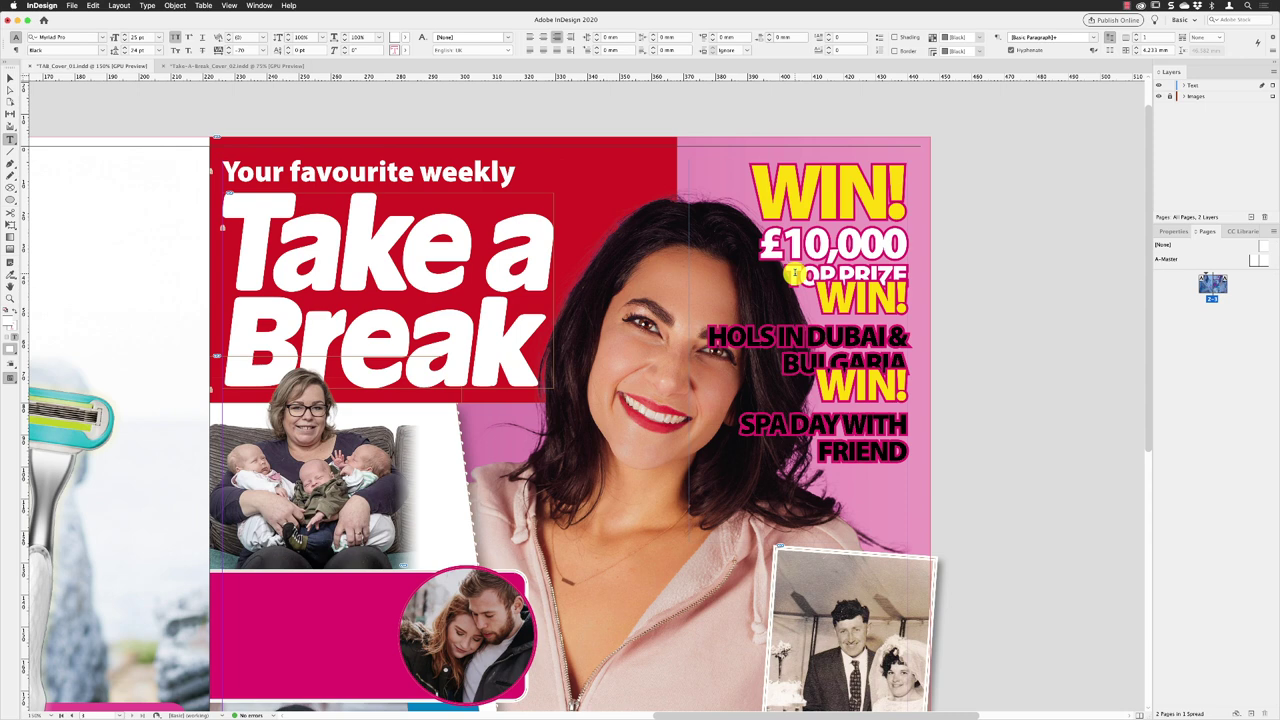
{"action": "triple_click", "coordinate": [837, 273]}
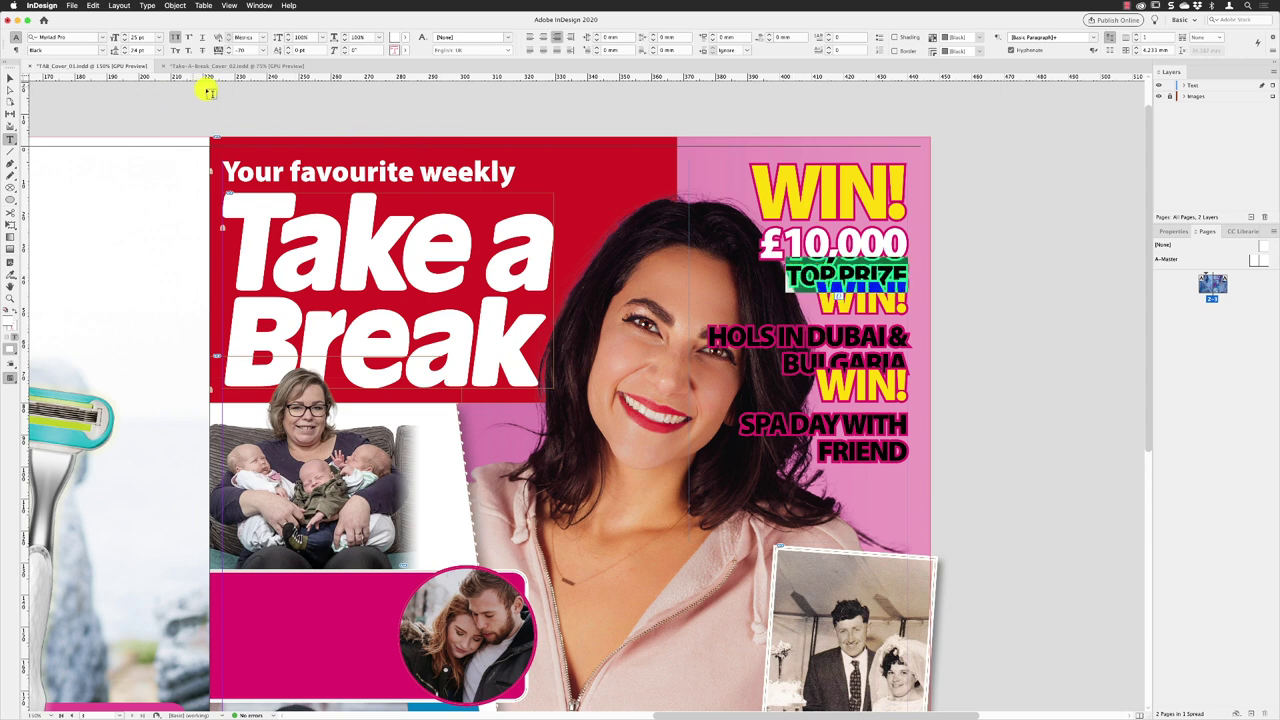
{"action": "left_click", "coordinate": [122, 49]}
{"action": "left_click", "coordinate": [122, 49]}
{"action": "left_click", "coordinate": [122, 49]}
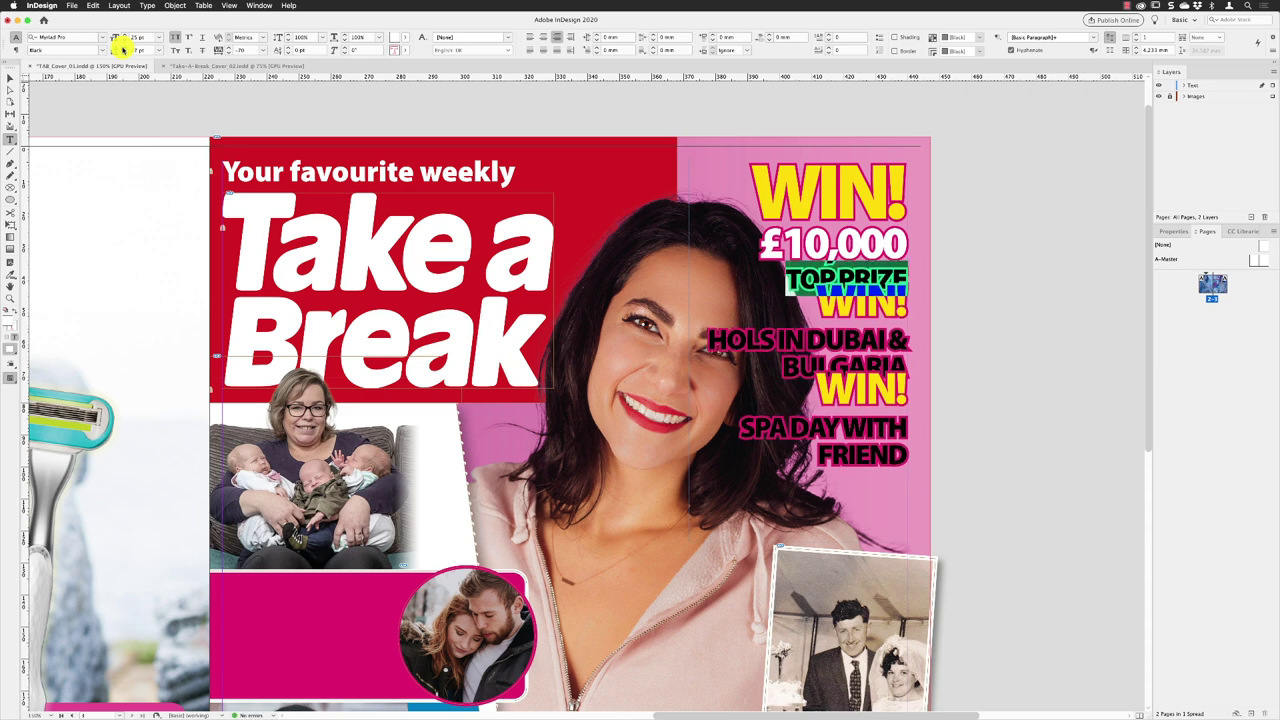
{"action": "left_click", "coordinate": [122, 49]}
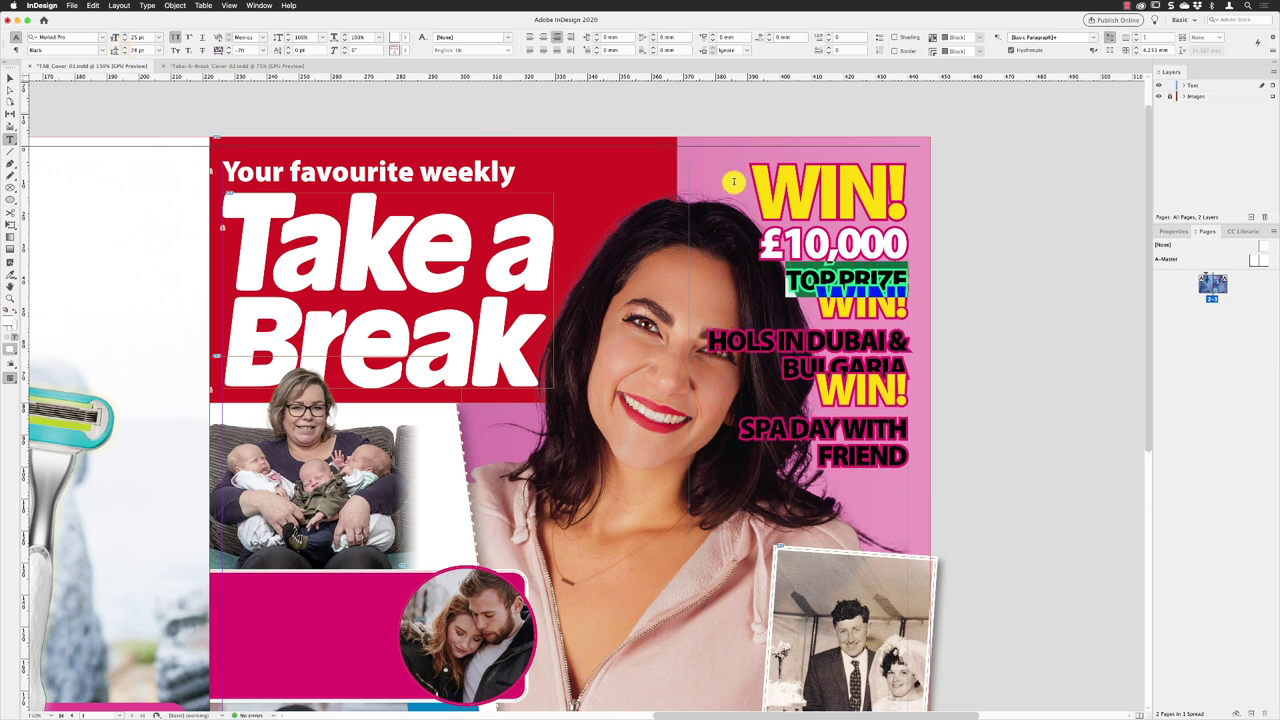
Step: Increase the leading of the second "WIN!" line until it clears the "TOP PRIZE" text above it
{"action": "left_click", "coordinate": [855, 312]}
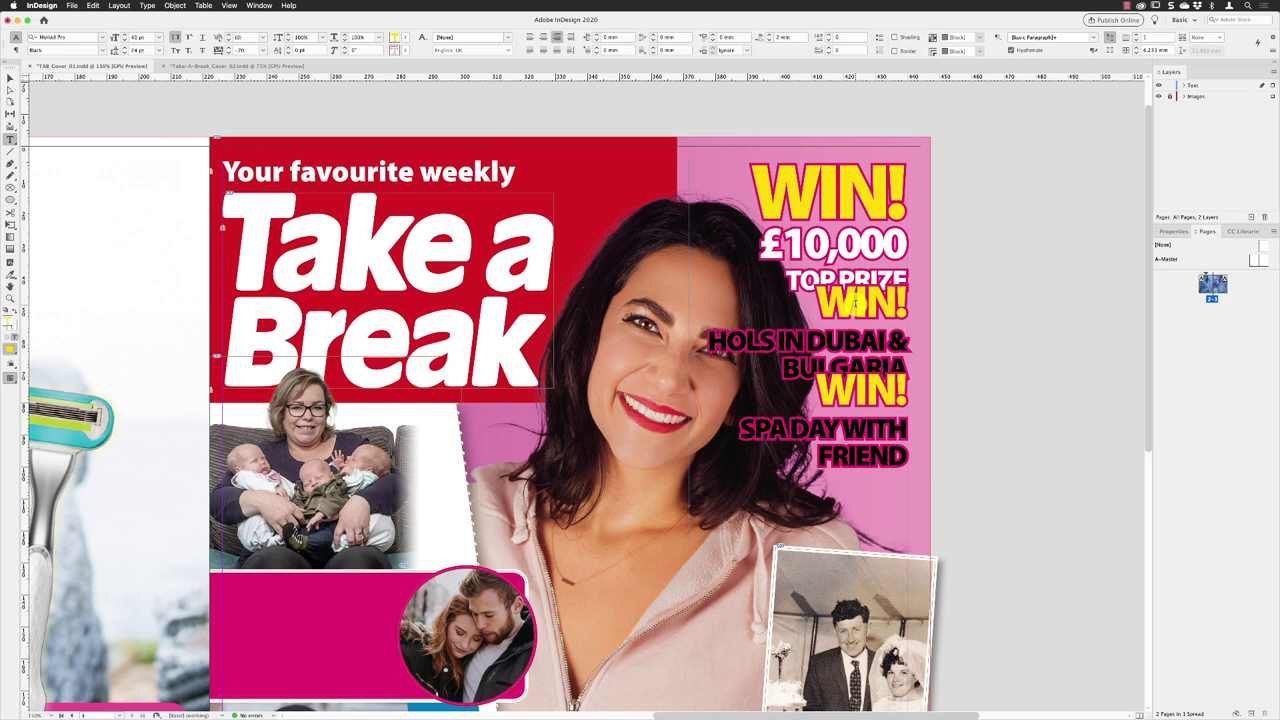
{"action": "triple_click", "coordinate": [855, 312]}
{"action": "left_click", "coordinate": [127, 44]}
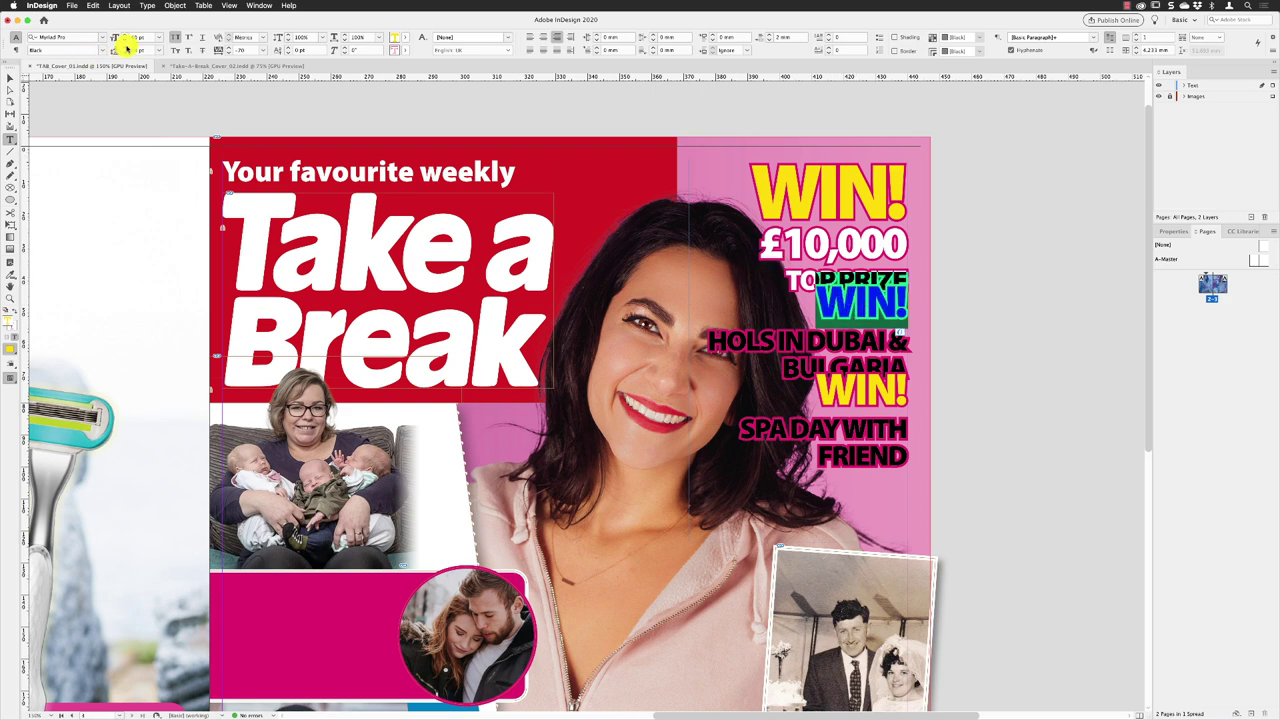
{"action": "key", "text": "Up"}
{"action": "key", "text": "Up"}
{"action": "key", "text": "Up"}
{"action": "key", "text": "Up"}
{"action": "key", "text": "Up"}
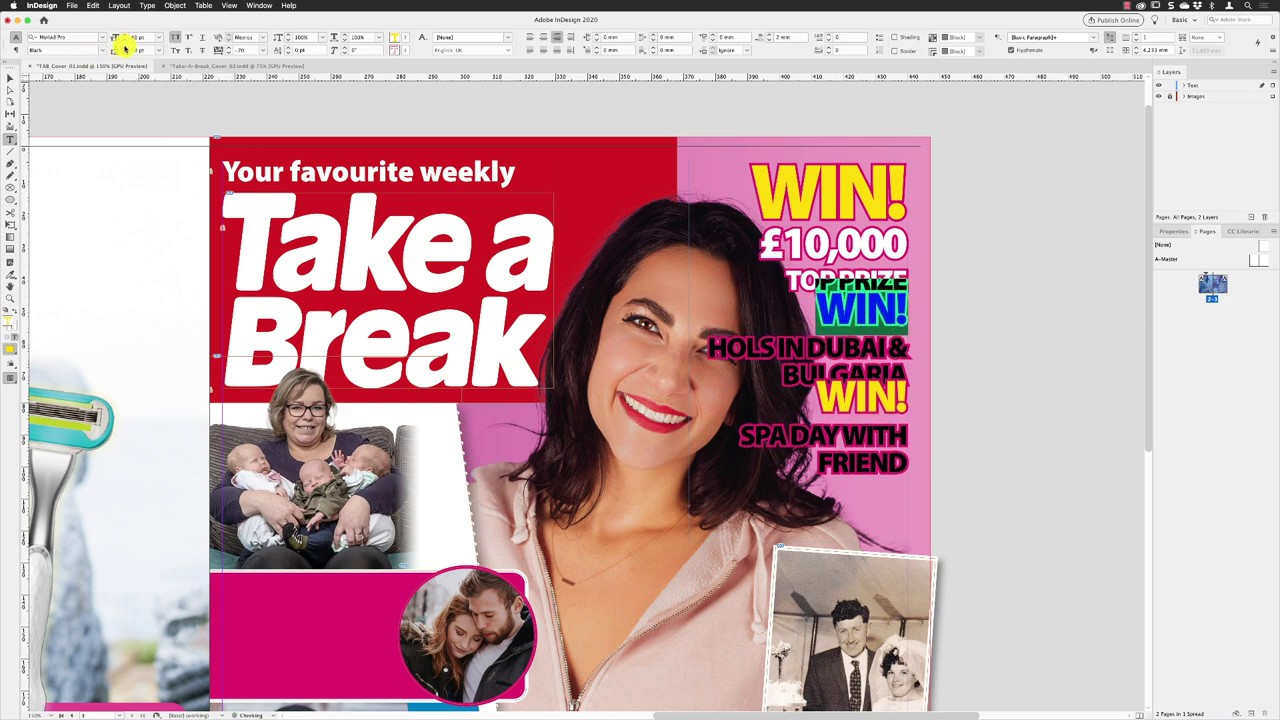
{"action": "key", "text": "Up"}
{"action": "key", "text": "Up"}
{"action": "key", "text": "Up"}
{"action": "key", "text": "Up"}
{"action": "key", "text": "Up"}
{"action": "key", "text": "Up"}
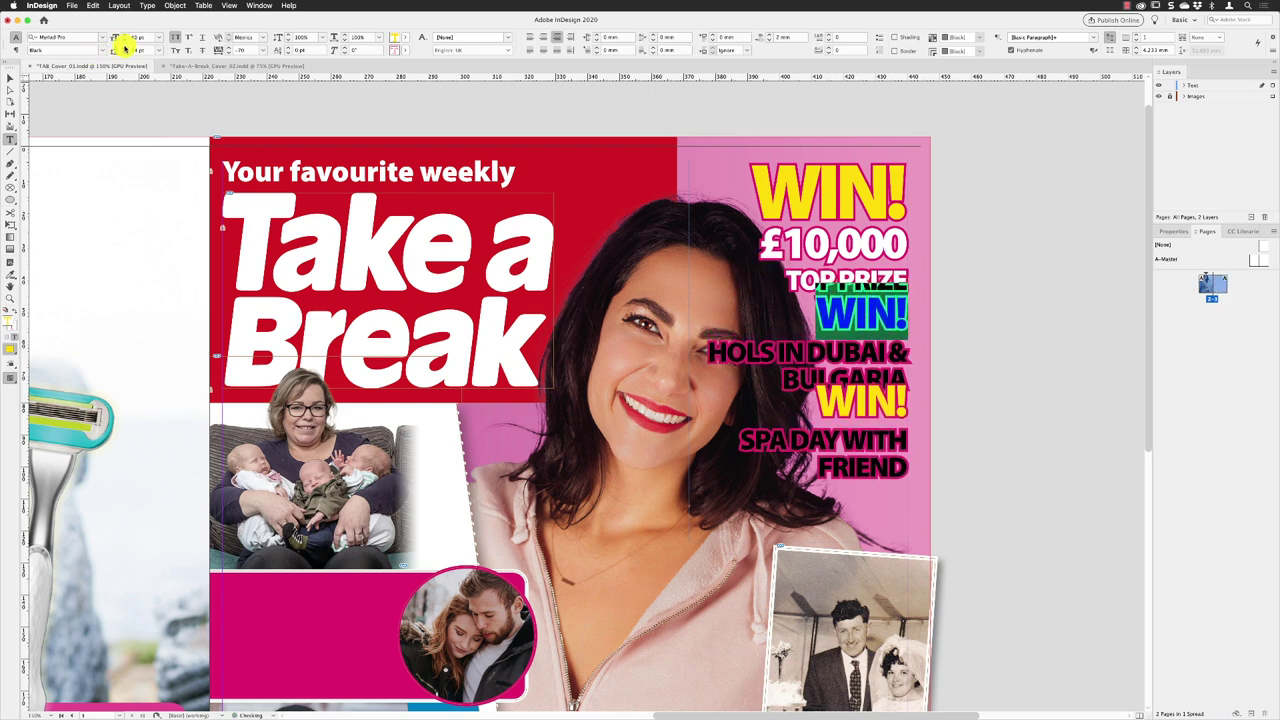
Step: Fill the "HOLS IN DUBAI & BULGARIA" and "SPA DAY WITH FRIEND" lines with the Paper swatch
{"action": "left_click", "coordinate": [768, 358]}
{"action": "left_click_drag", "start_coordinate": [709, 355], "coordinate": [937, 366]}
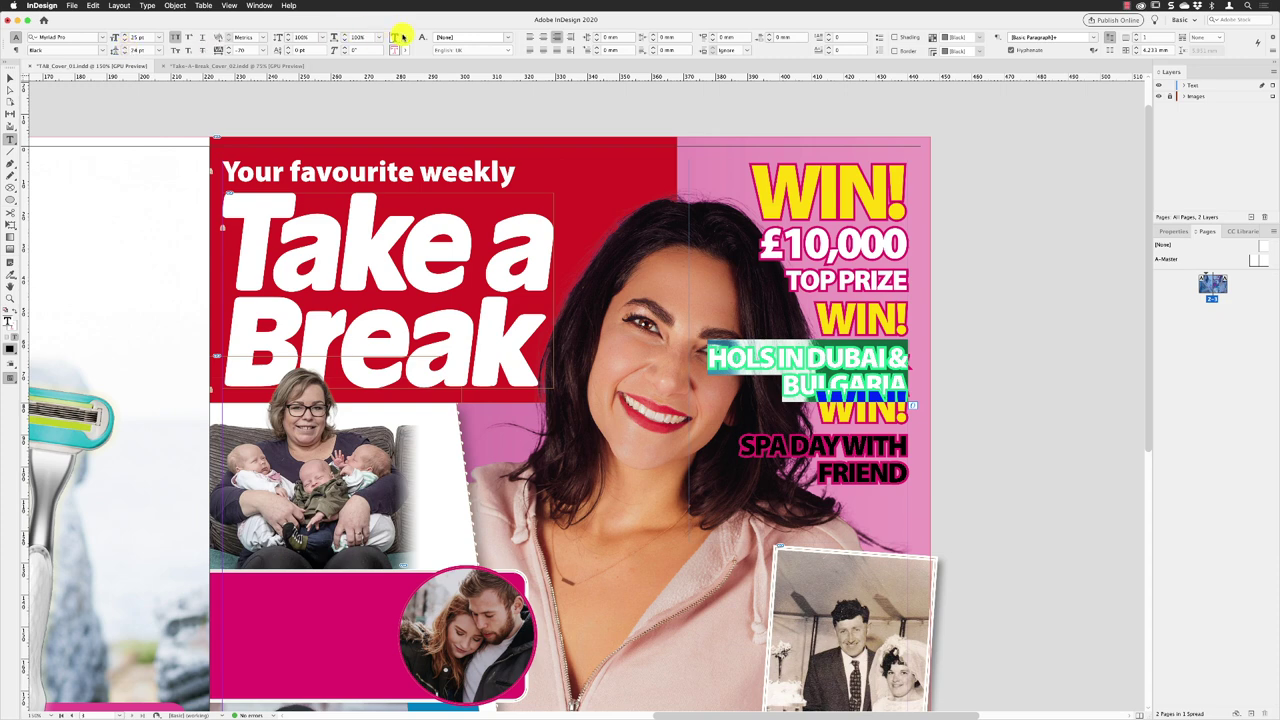
{"action": "left_click", "coordinate": [403, 37]}
{"action": "left_click", "coordinate": [318, 90]}
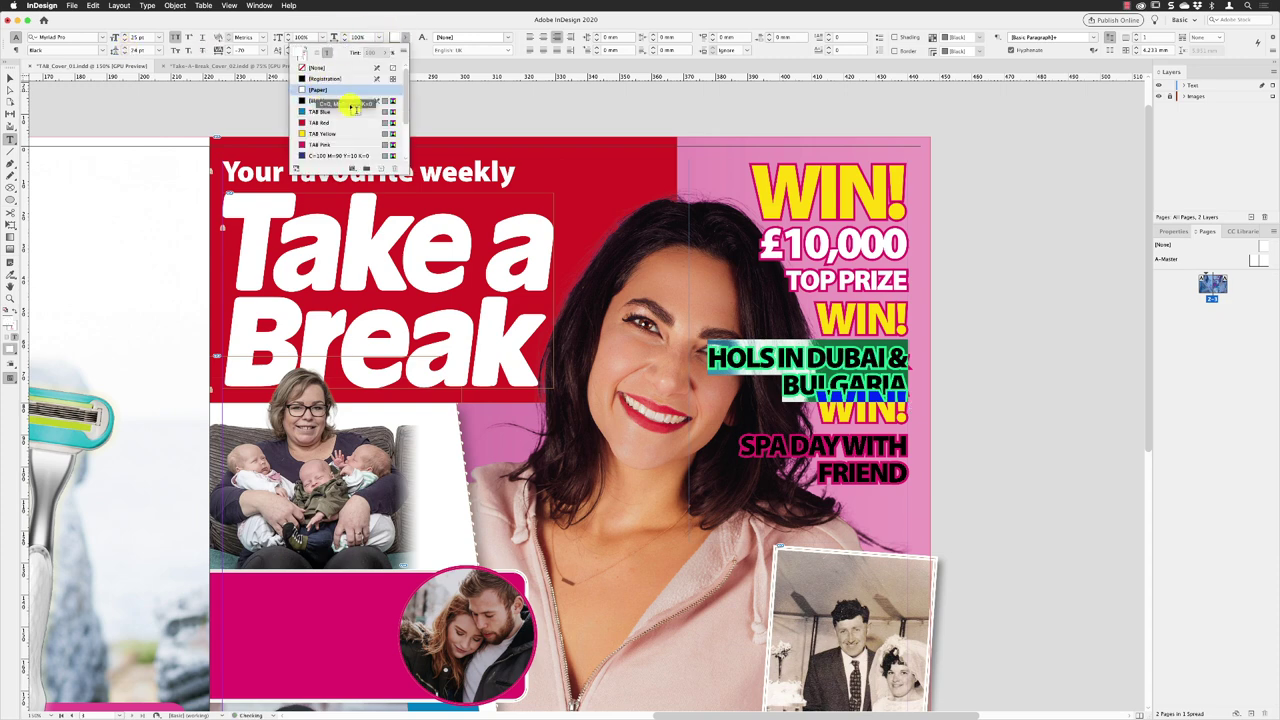
{"action": "left_click_drag", "start_coordinate": [741, 445], "coordinate": [923, 469]}
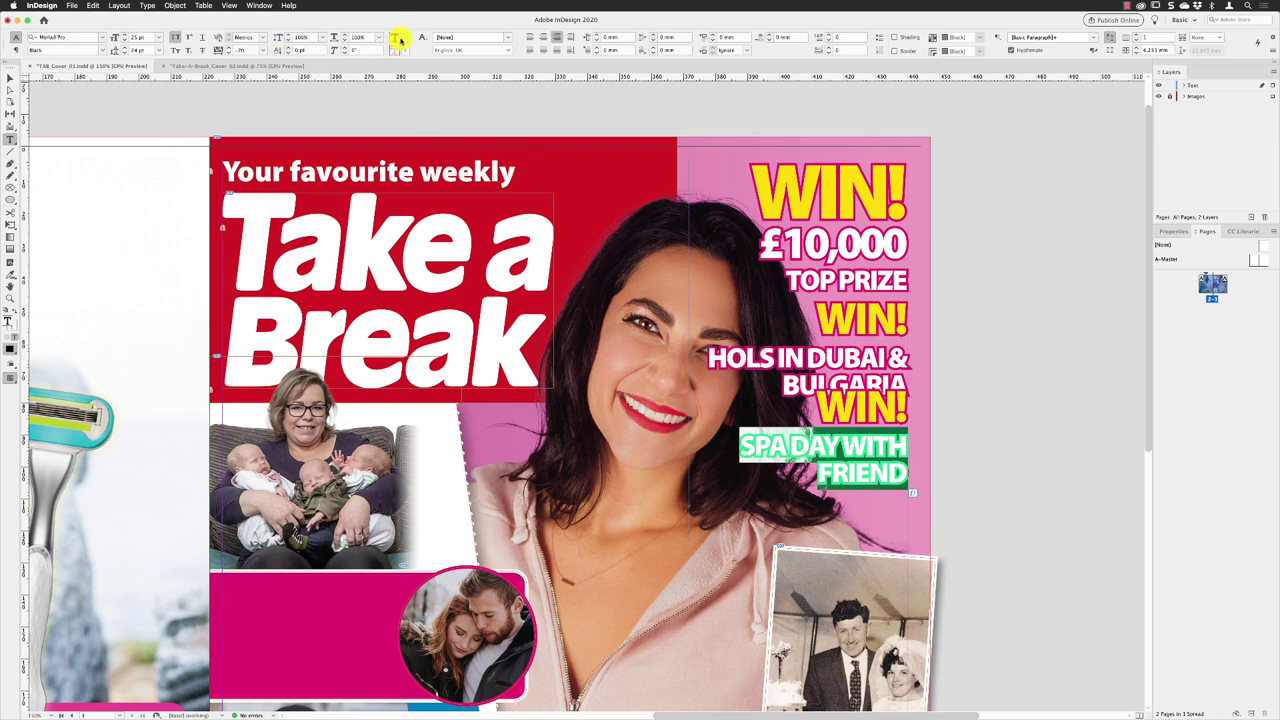
{"action": "left_click", "coordinate": [403, 37]}
{"action": "left_click", "coordinate": [334, 90]}
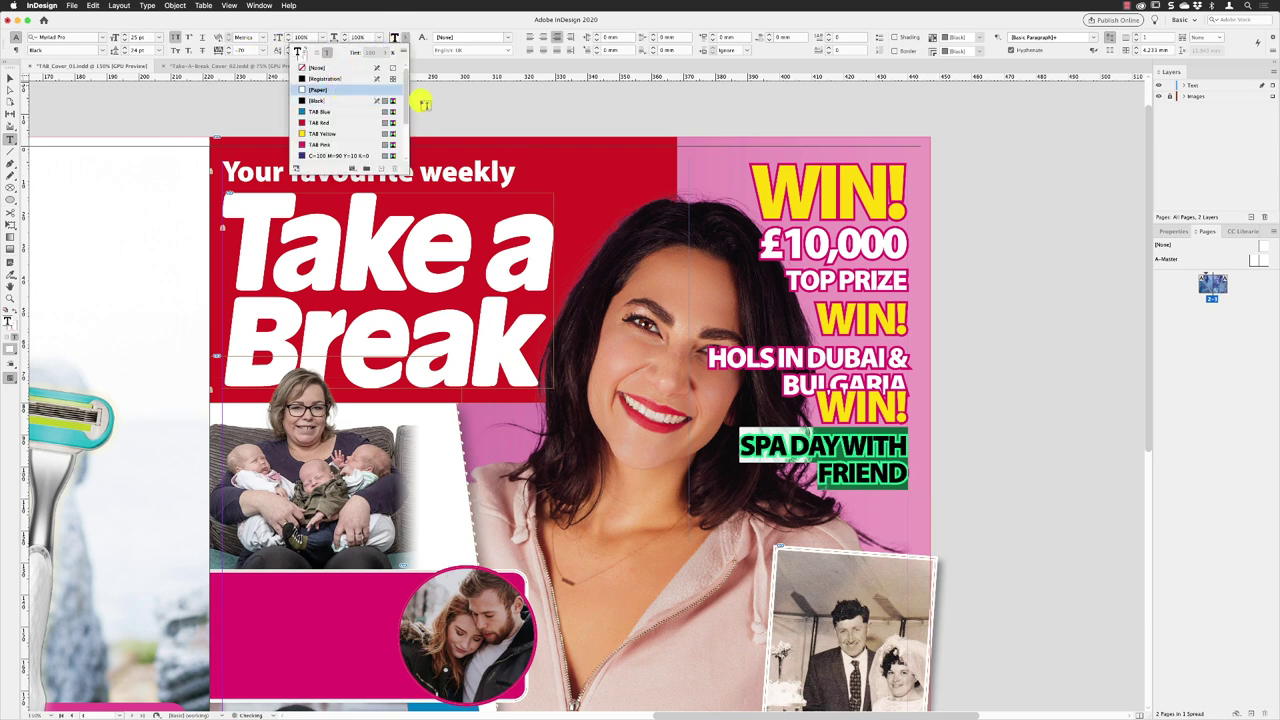
Step: Increase the leading of the third "WIN!" line until it clears the "BULGARIA" text above it
{"action": "left_click", "coordinate": [914, 386]}
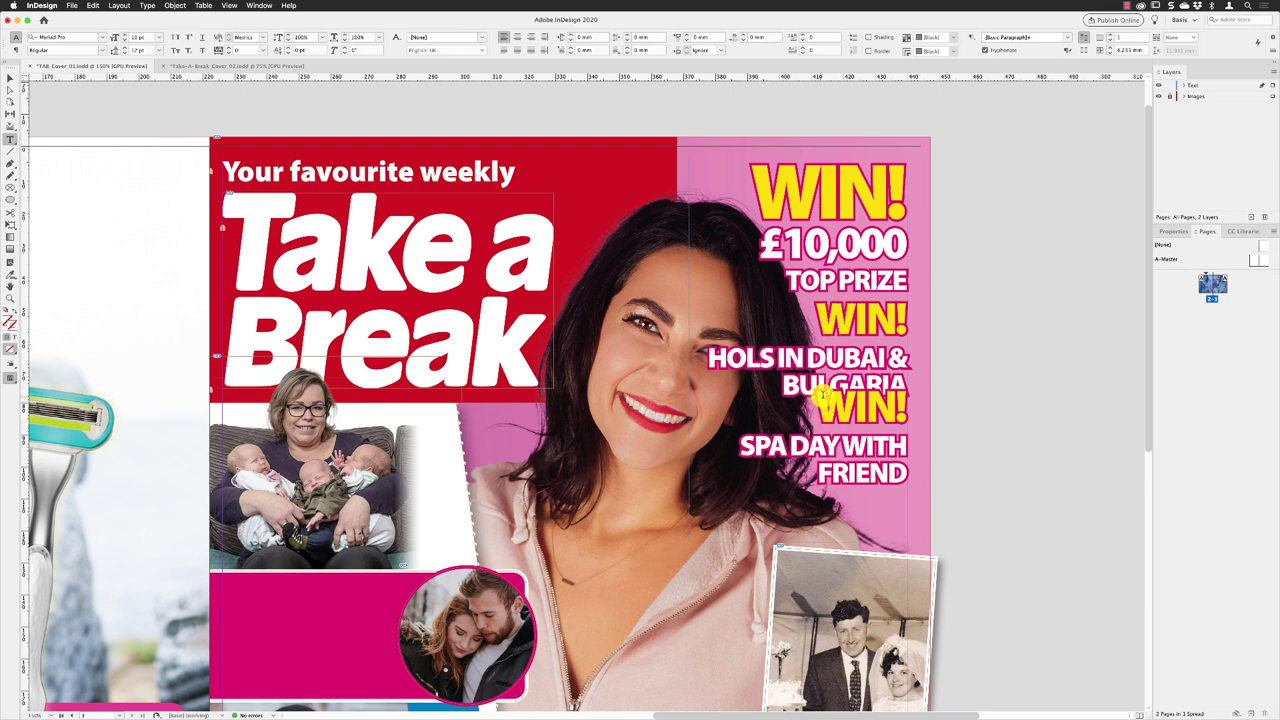
{"action": "triple_click", "coordinate": [852, 406]}
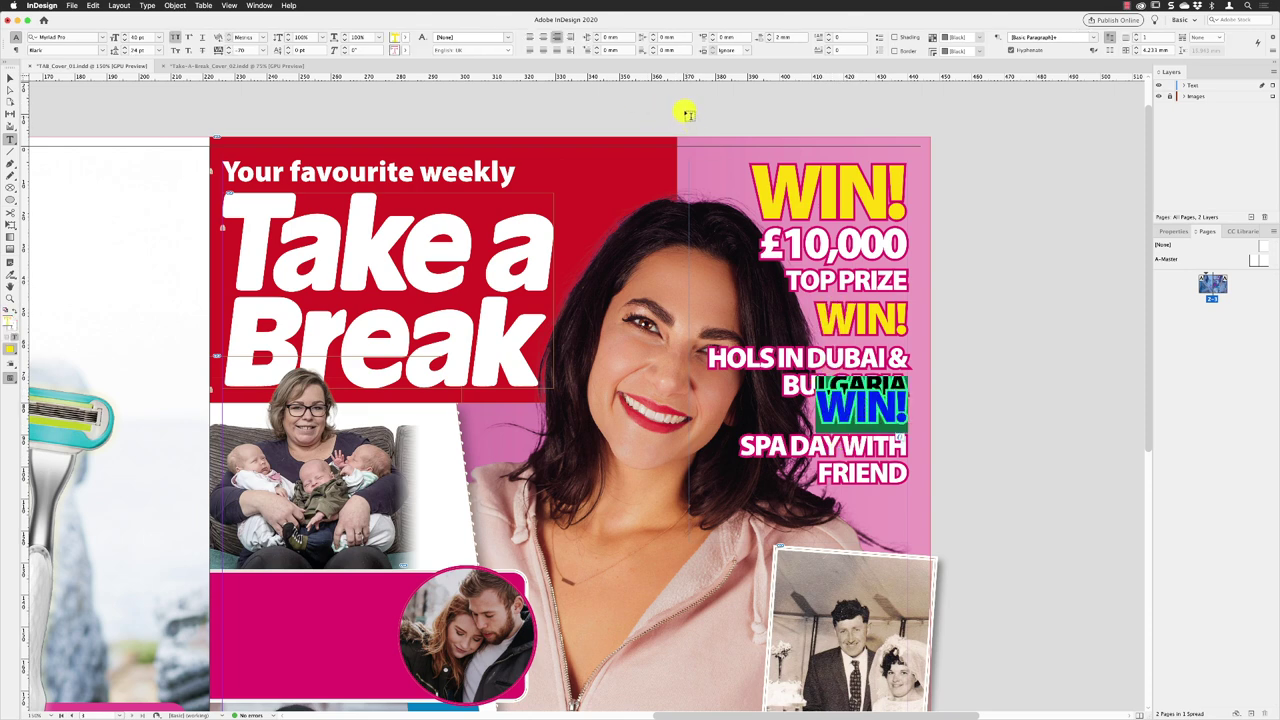
{"action": "left_click", "coordinate": [122, 45]}
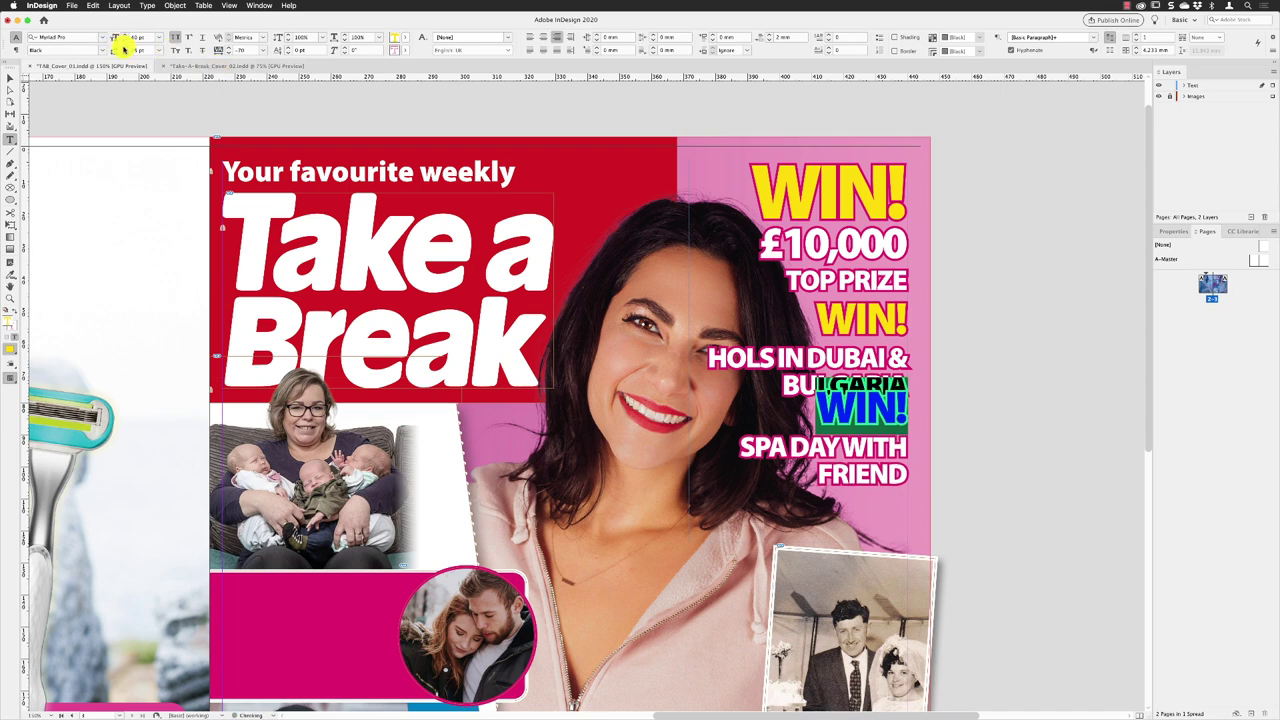
{"action": "left_click", "coordinate": [123, 48]}
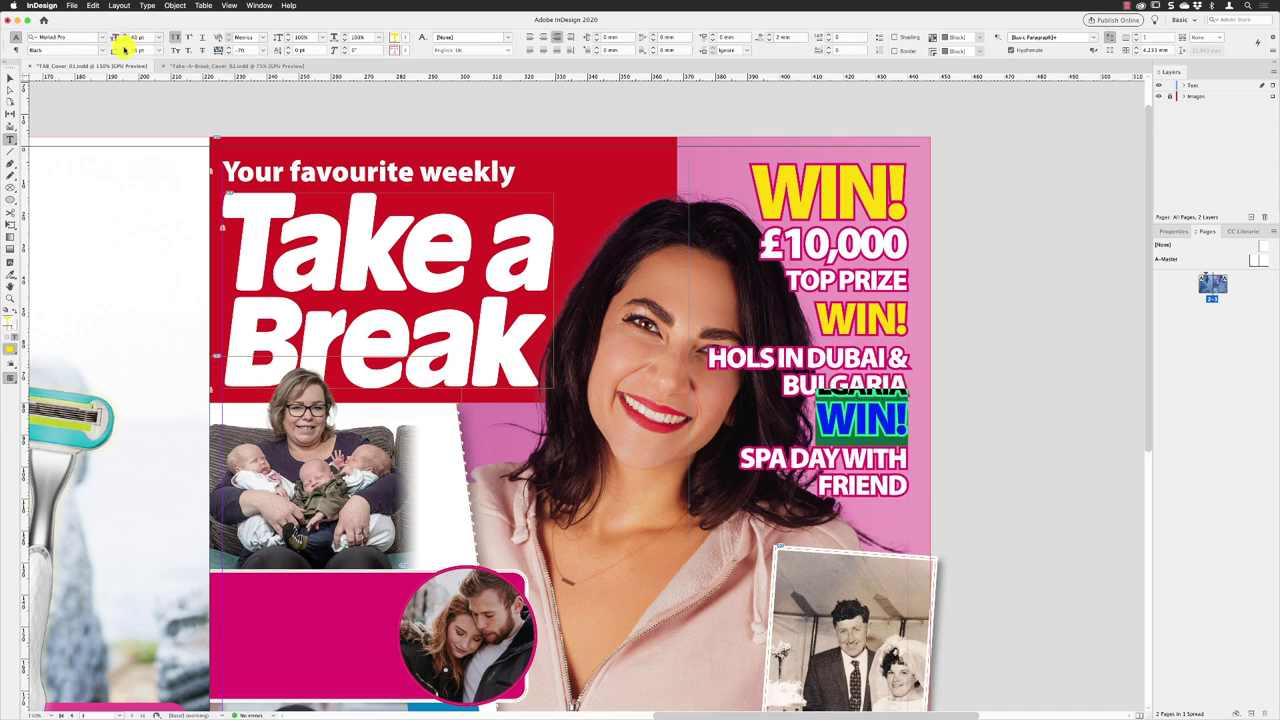
Step: Turn off All Caps for the "Hols in Dubai & Bulgaria" text and narrow the prize text frame from its left edge to 52 mm wide
{"action": "left_click", "coordinate": [865, 357]}
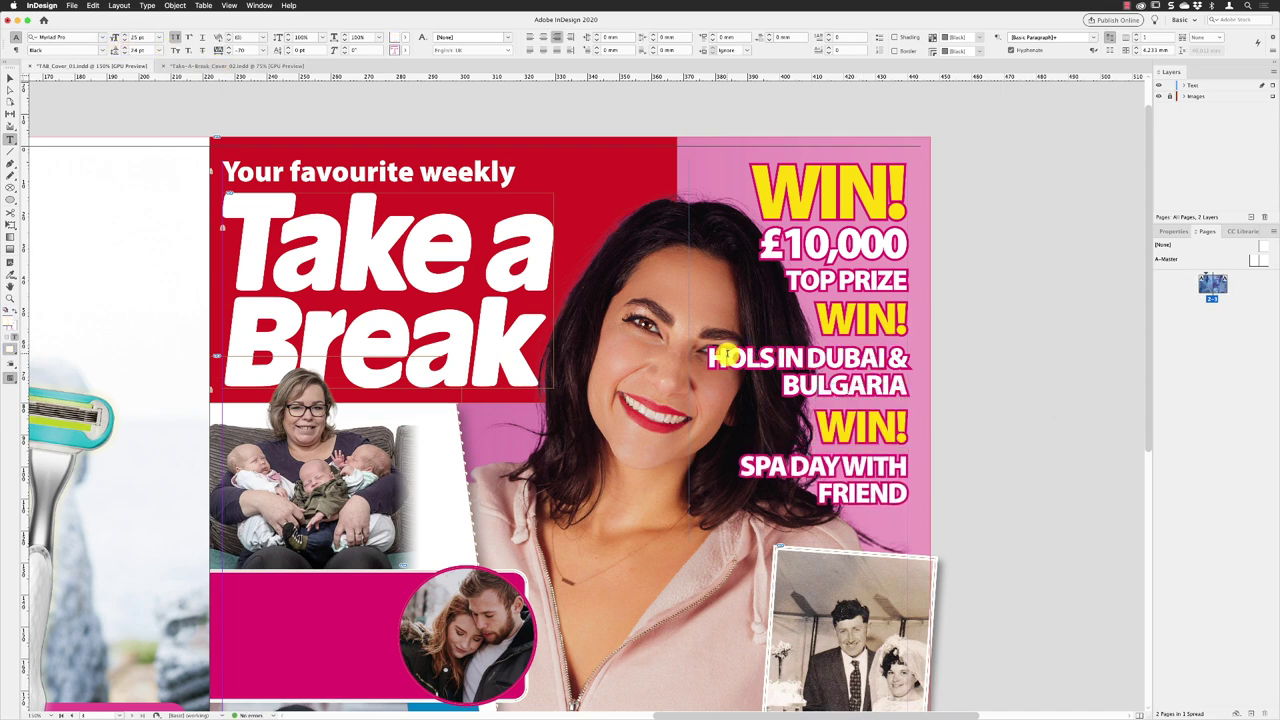
{"action": "left_click_drag", "start_coordinate": [706, 357], "coordinate": [906, 383]}
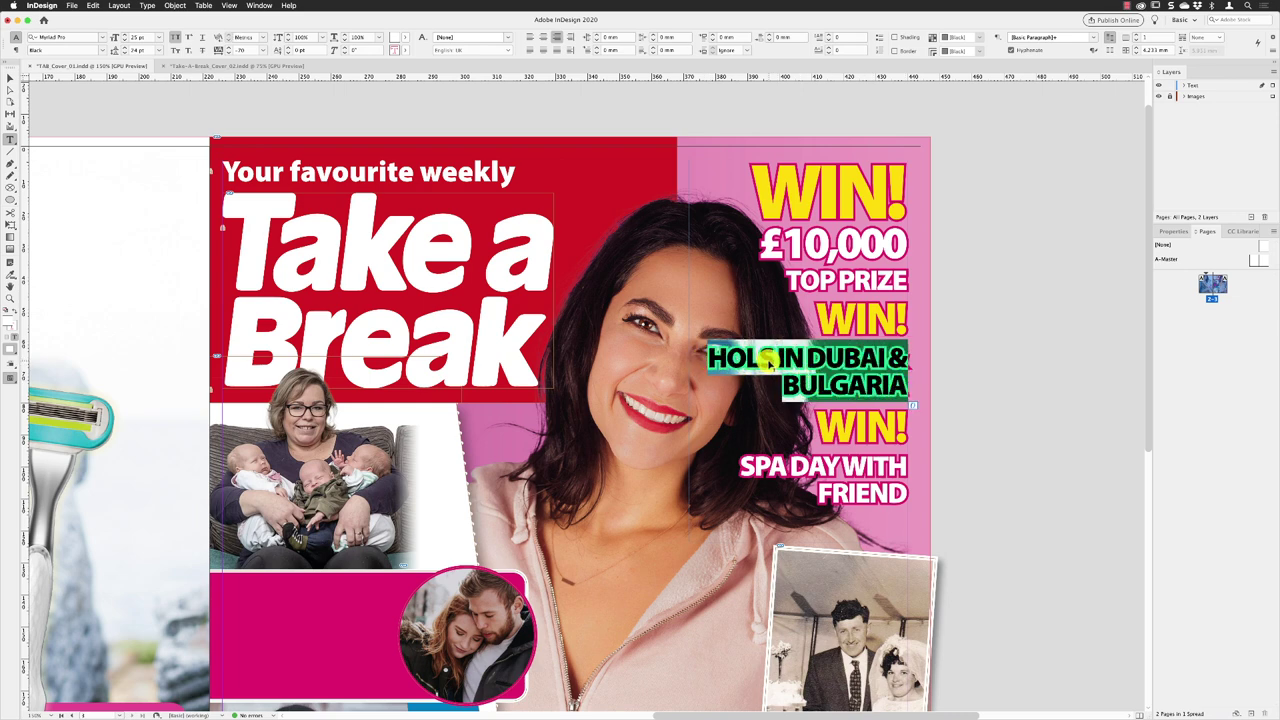
{"action": "left_click", "coordinate": [175, 40]}
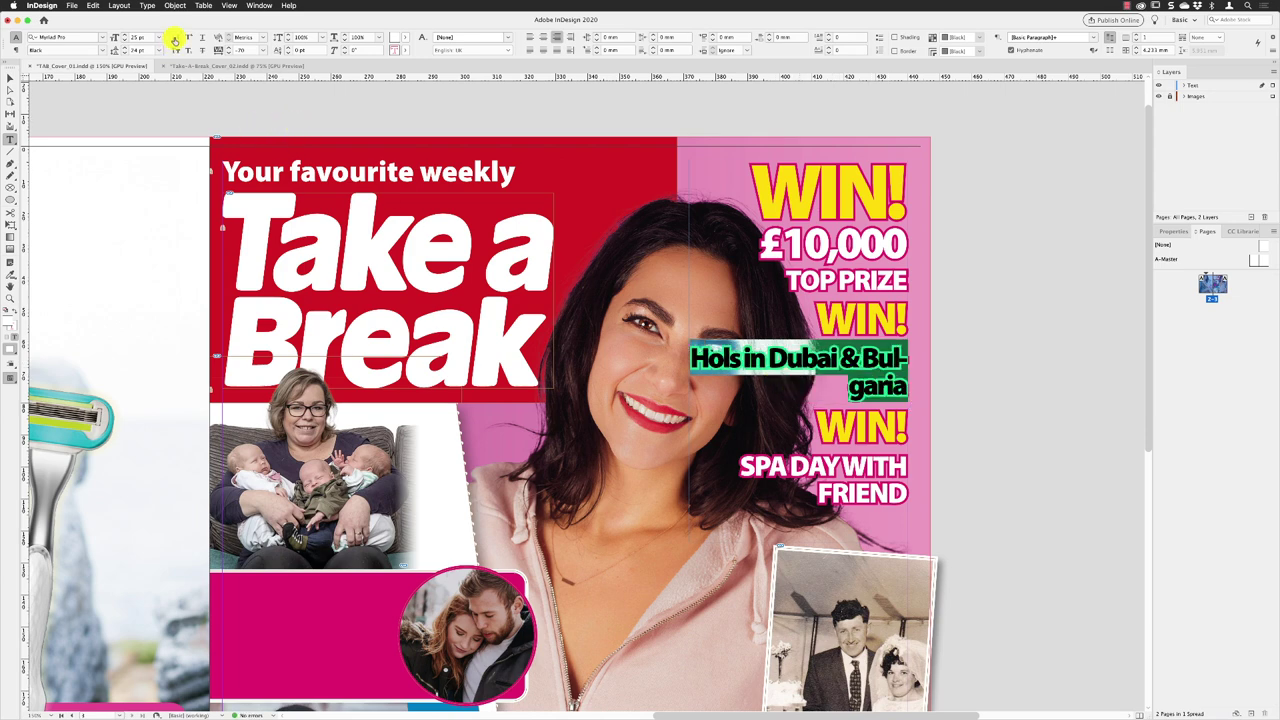
{"action": "left_click", "coordinate": [9, 78]}
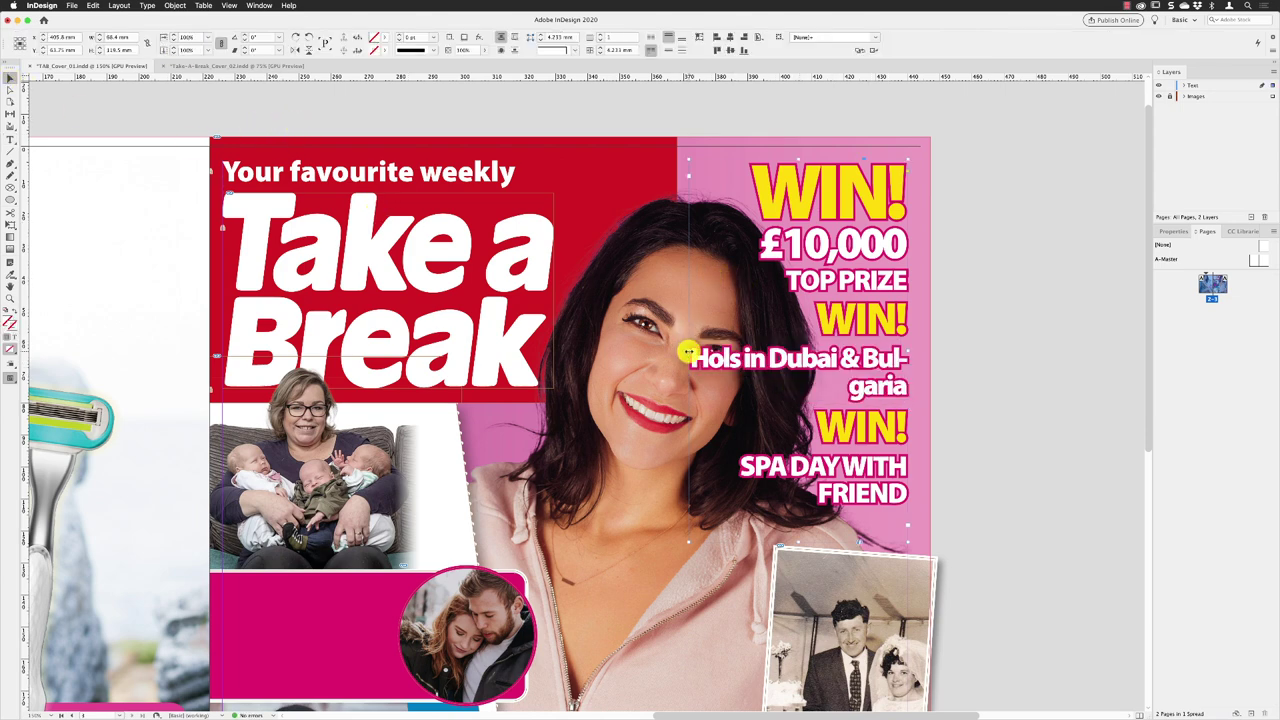
{"action": "left_click_drag", "start_coordinate": [690, 352], "coordinate": [741, 352]}
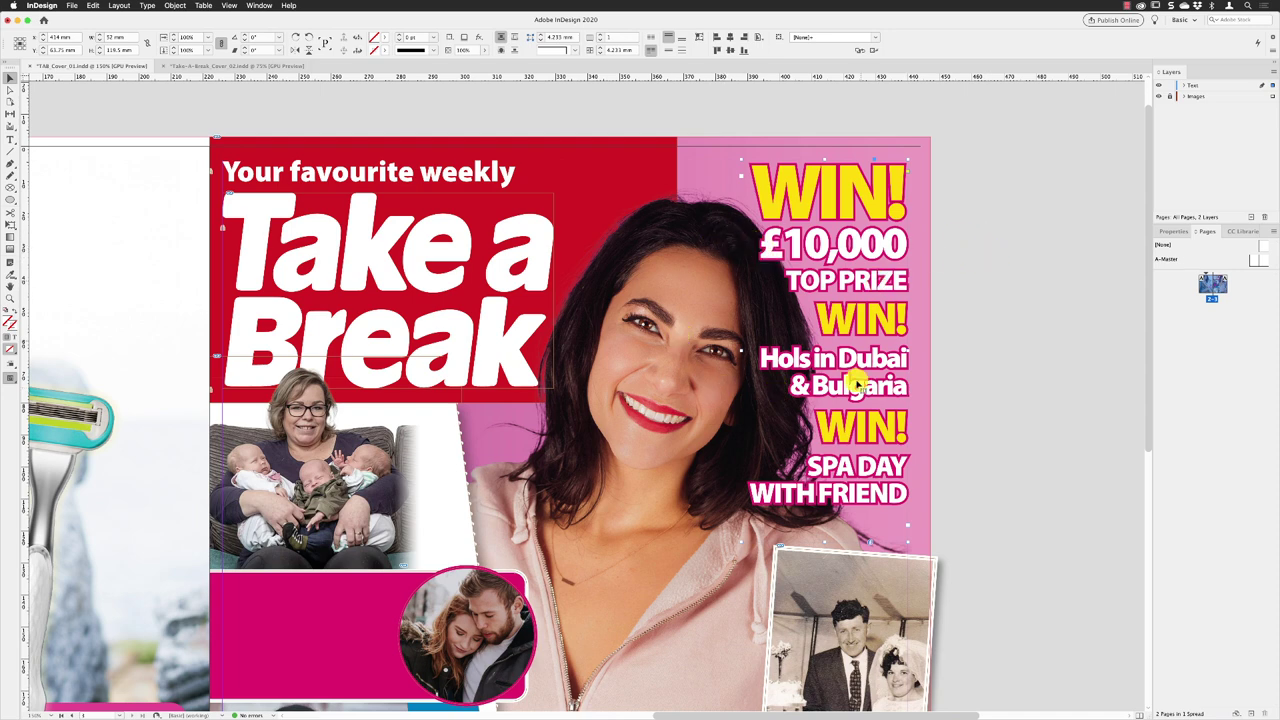
Step: Turn off All Caps for the "Spa day with friend" text below the third "WIN!" line
{"action": "double_click", "coordinate": [816, 466]}
{"action": "left_click_drag", "start_coordinate": [816, 466], "coordinate": [918, 488]}
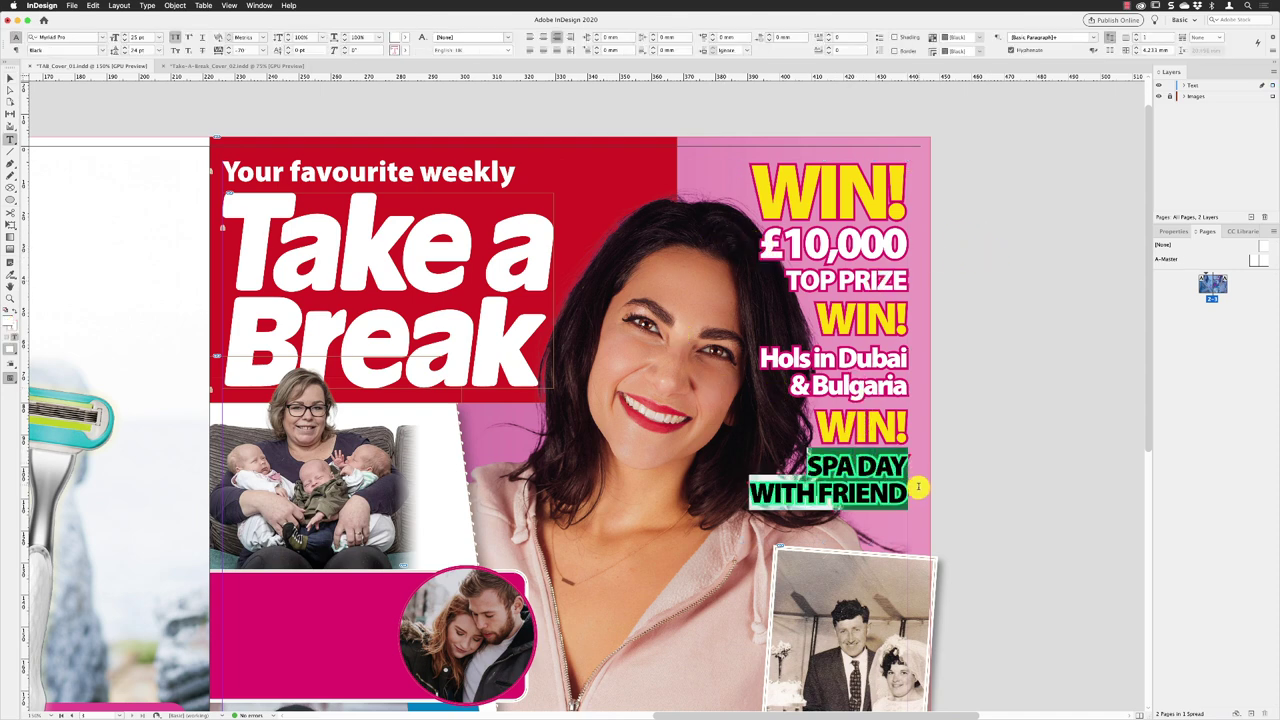
{"action": "left_click", "coordinate": [175, 38]}
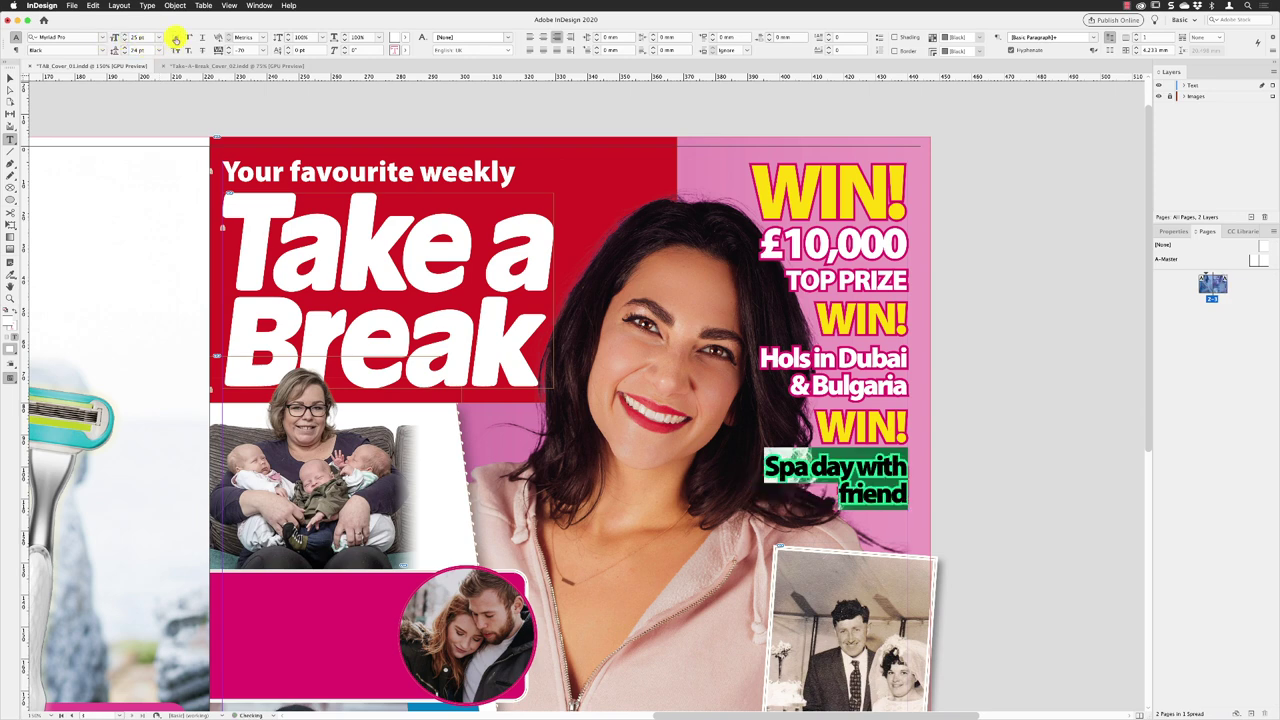
Step: Deselect the prize text and view the cover in Preview screen mode without guides or bleed
{"action": "left_click", "coordinate": [880, 472]}
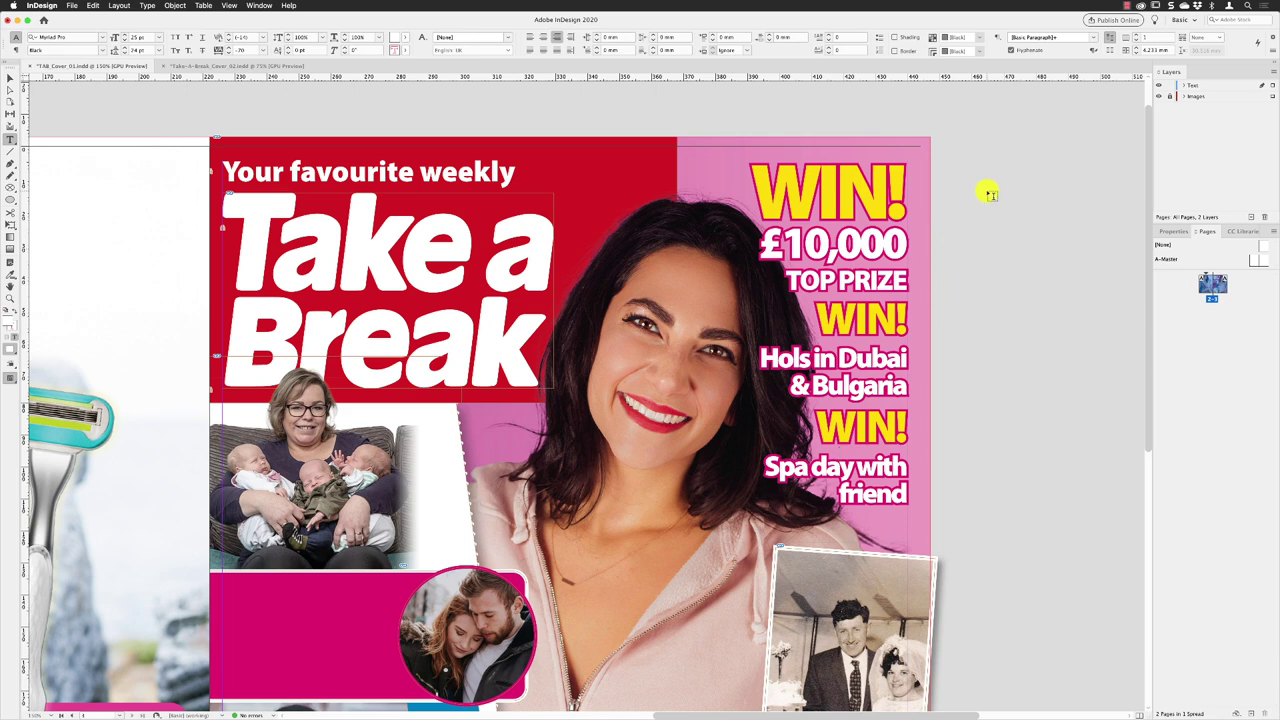
{"action": "key", "text": "Escape"}
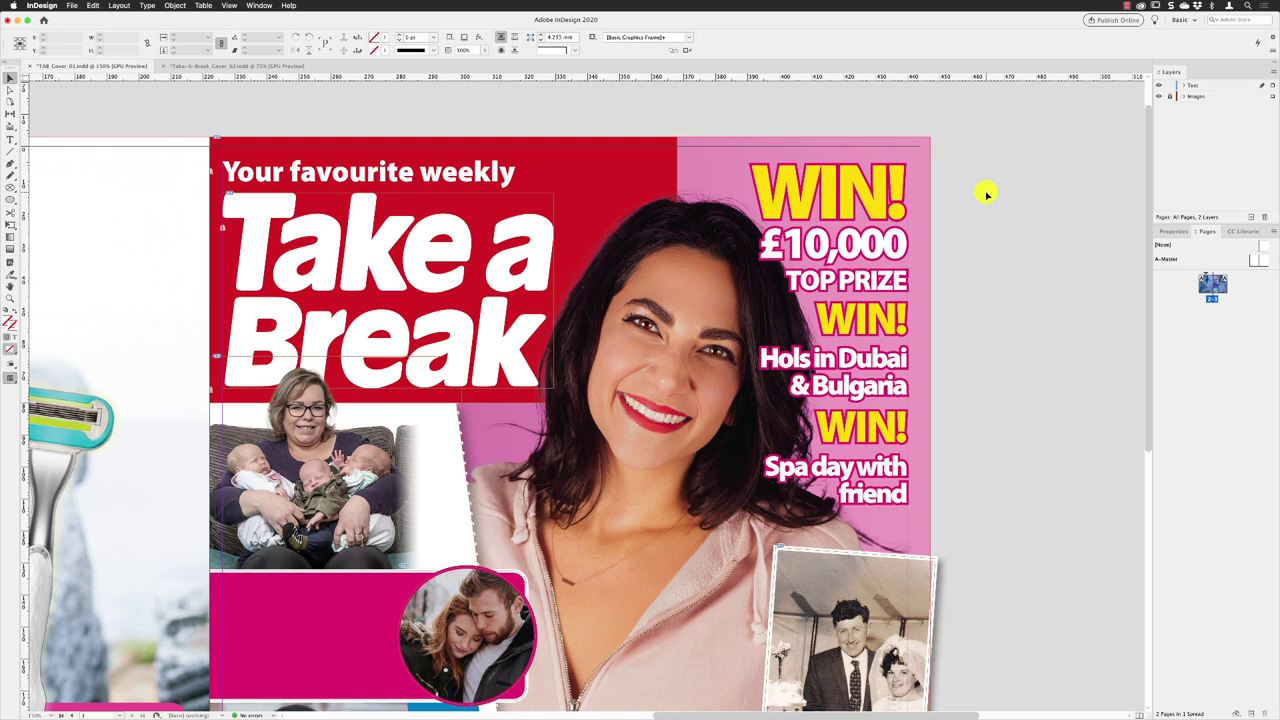
{"action": "key", "text": "w"}
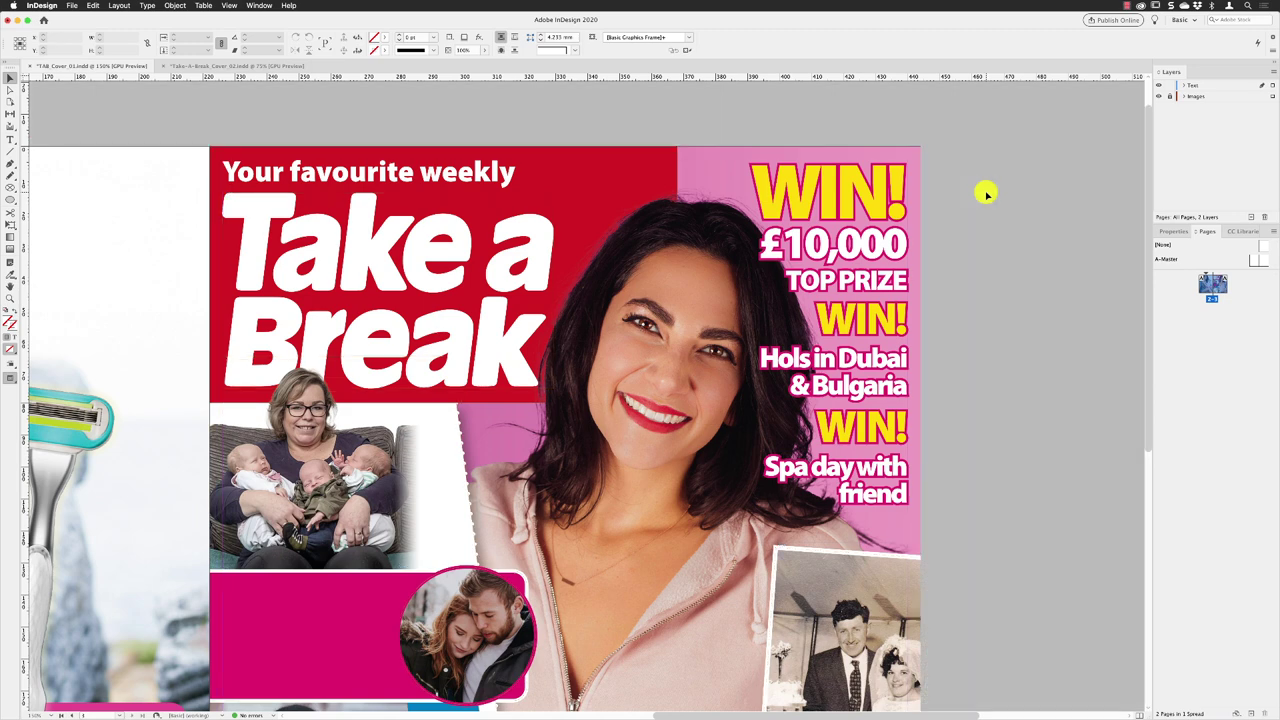